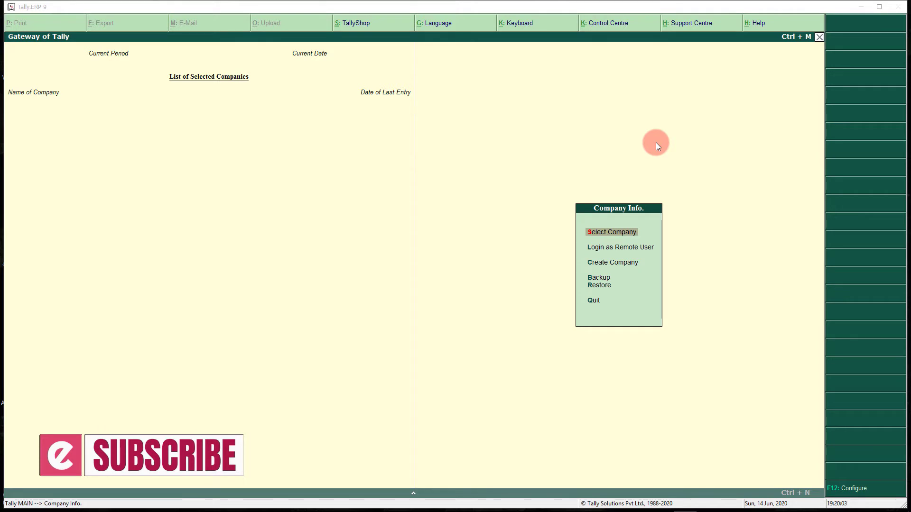
- Load the company MyCompany Ltd. and open its Profit & Loss A/c report
key("Return")
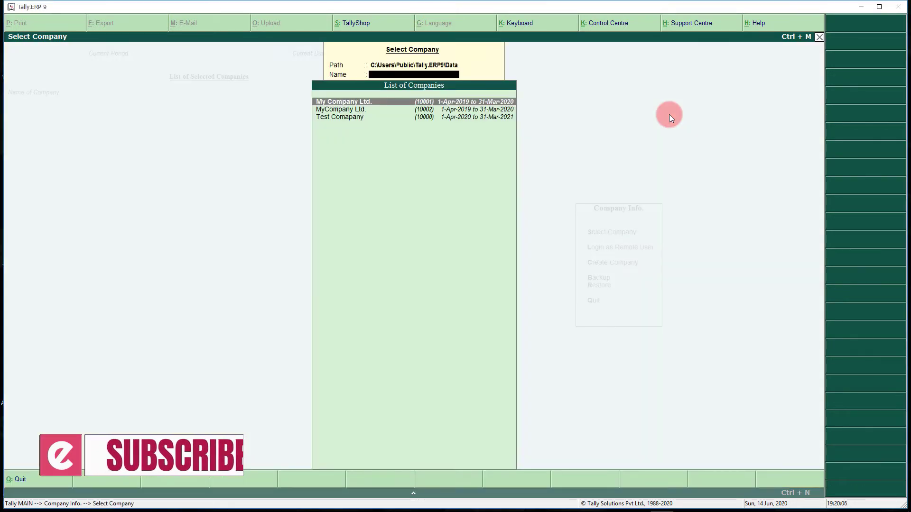
key("Return")
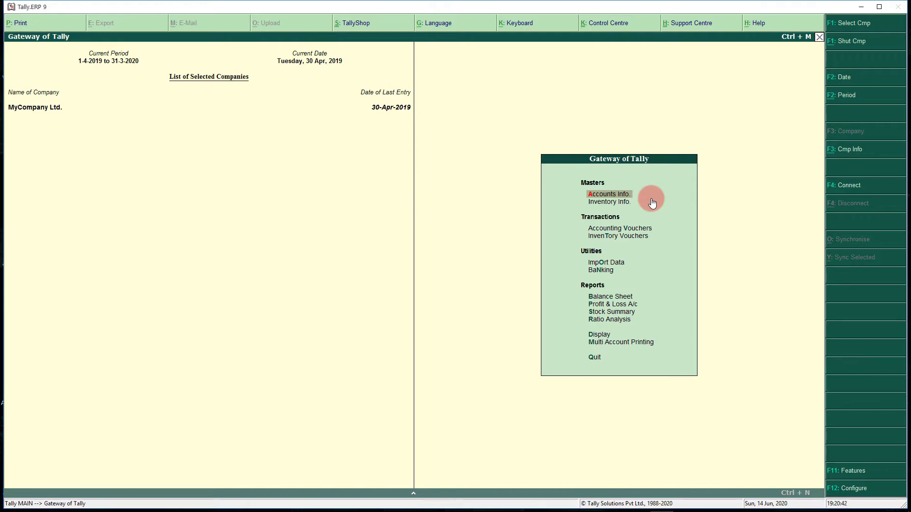
key("Down")
key("Down")
key("Down")
key("Down")
key("Down")
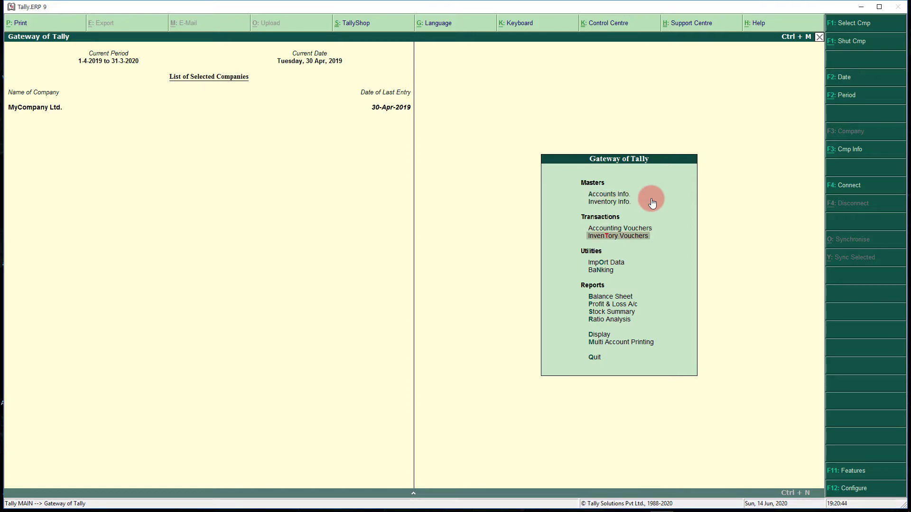
key("Down")
key("Down")
key("Up")
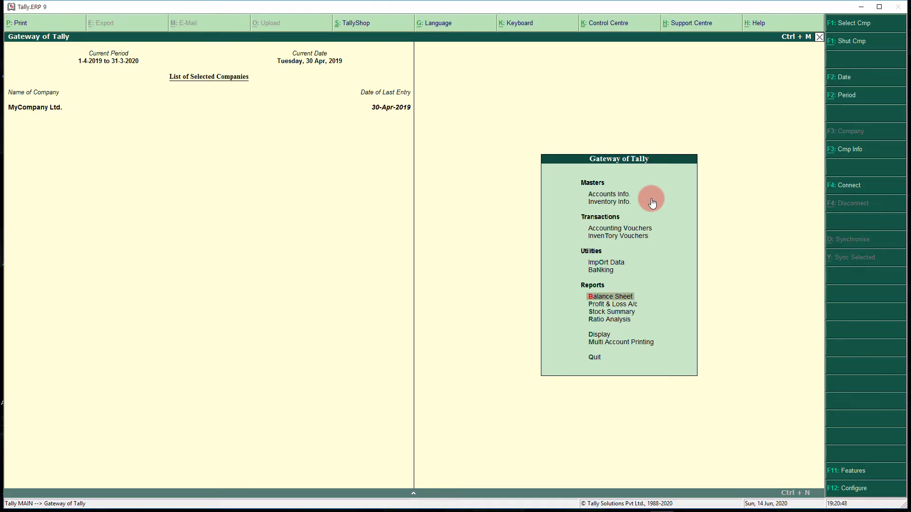
key("Down")
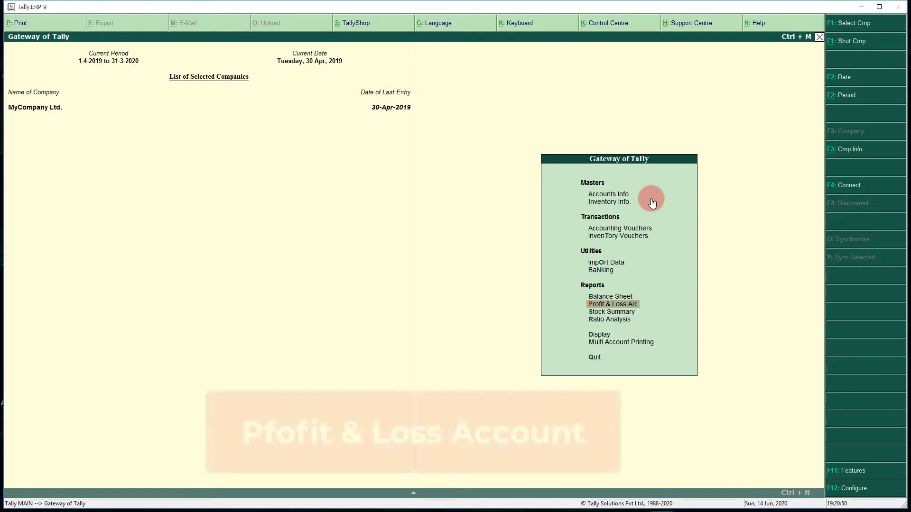
left_click(622, 306)
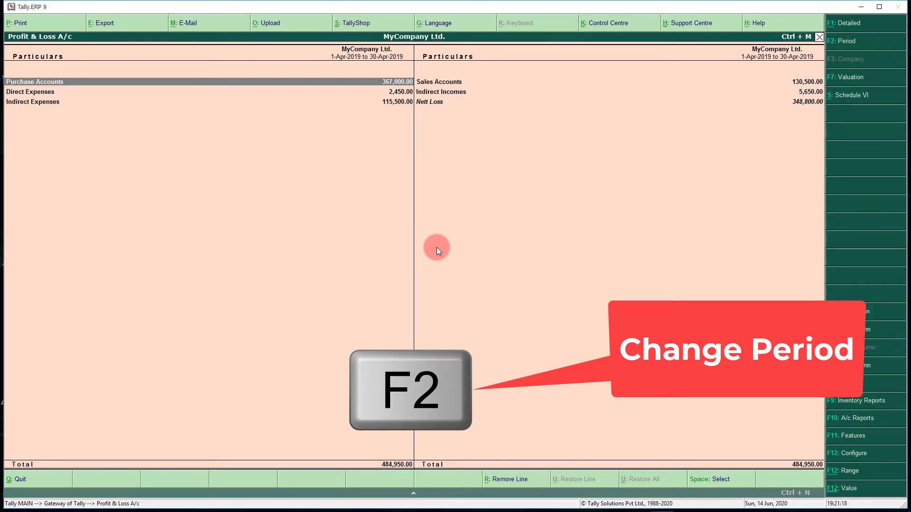
- Set the Profit & Loss A/c period from 1-4-2019 to 31-3-2020 and display the report in detail
key("F2")
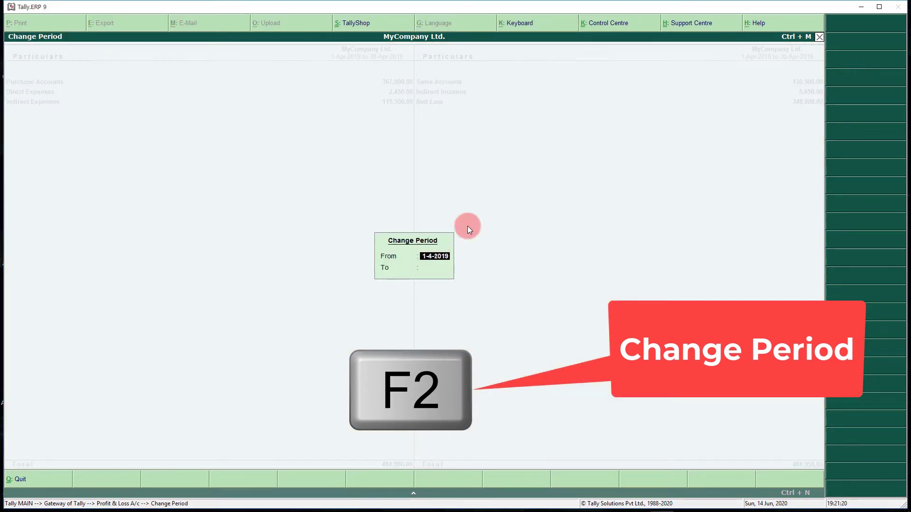
key("Return")
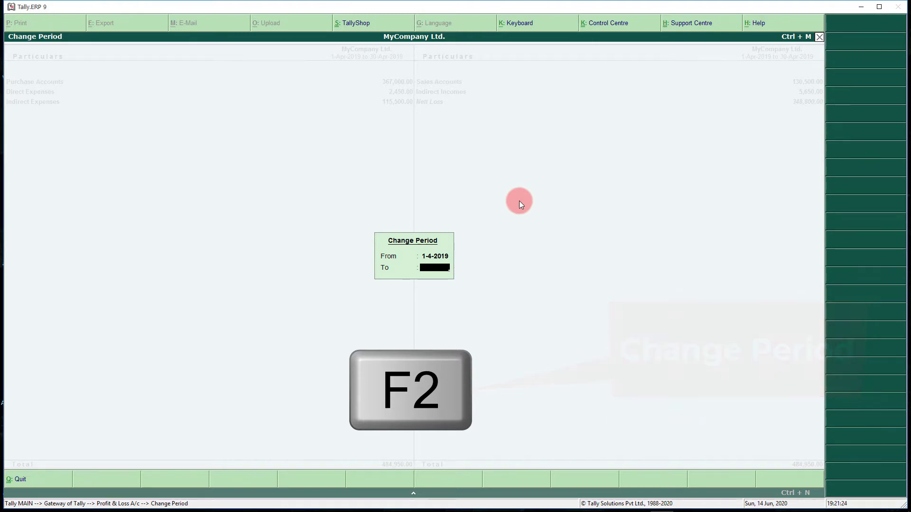
type("31-")
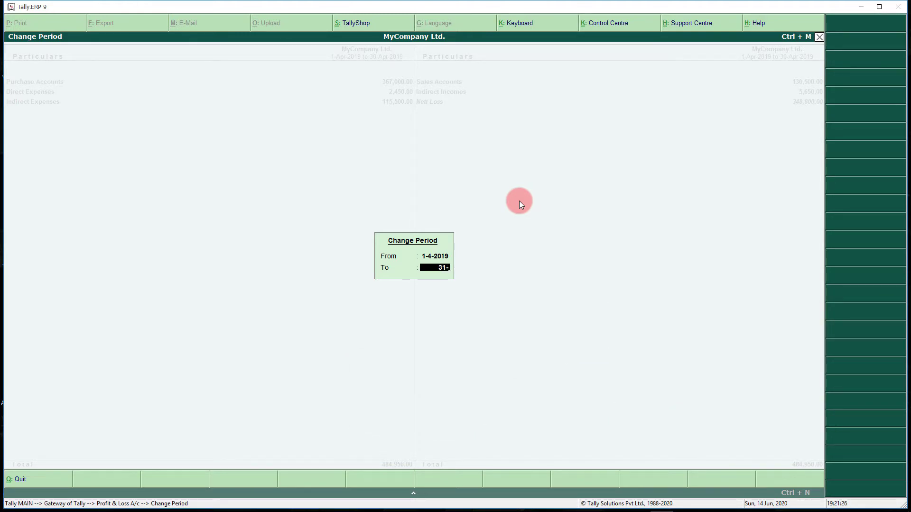
type("3-2020")
key("Return")
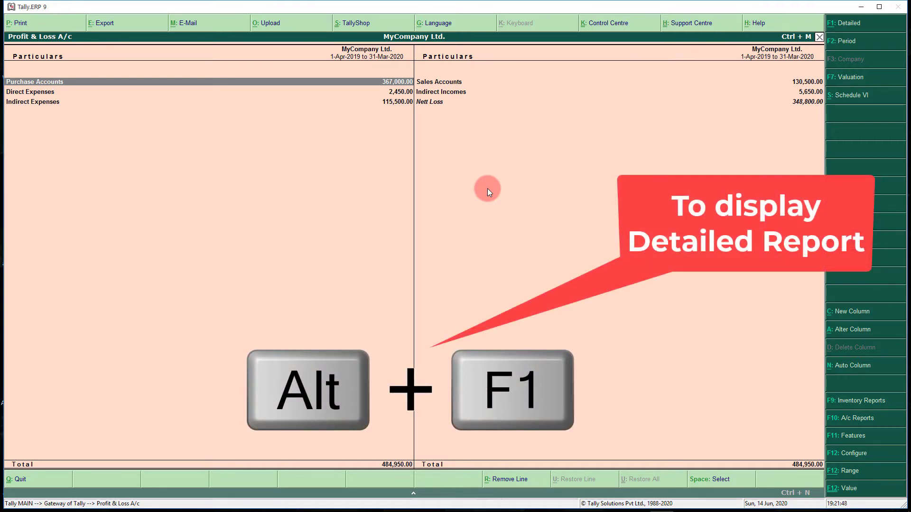
key("alt+F1")
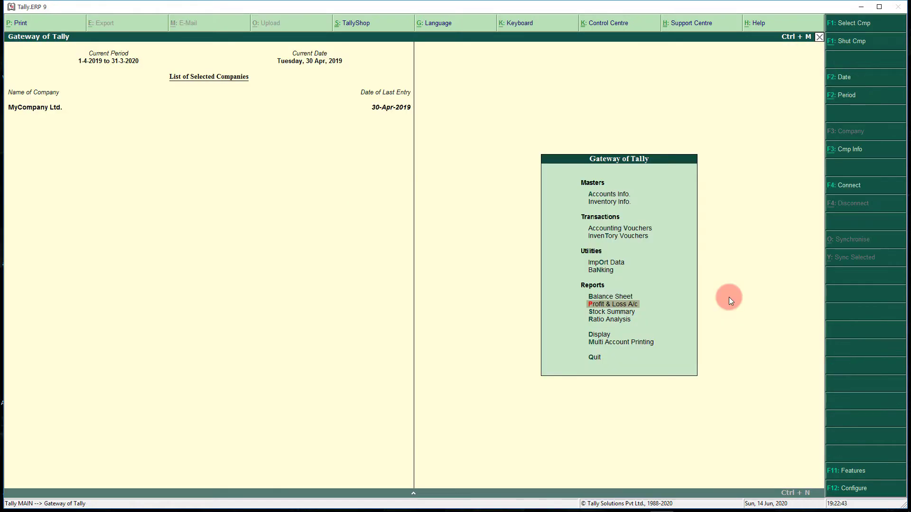
- Open the Balance Sheet and set its period from 1-4-2019 to 31-3-2020
key("Up")
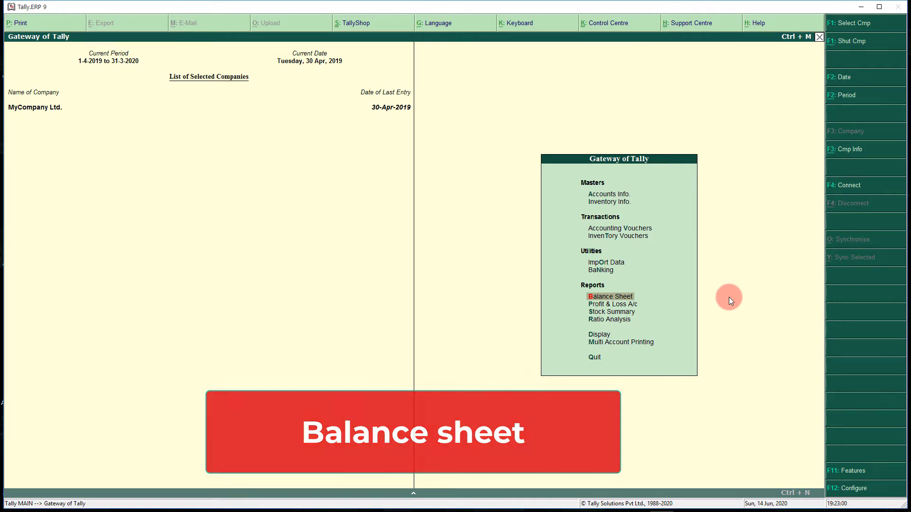
key("Return")
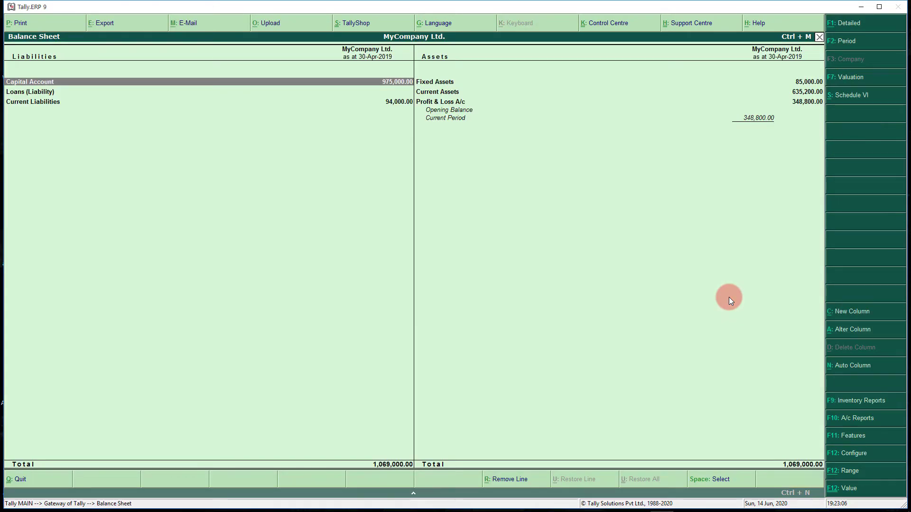
key("F2")
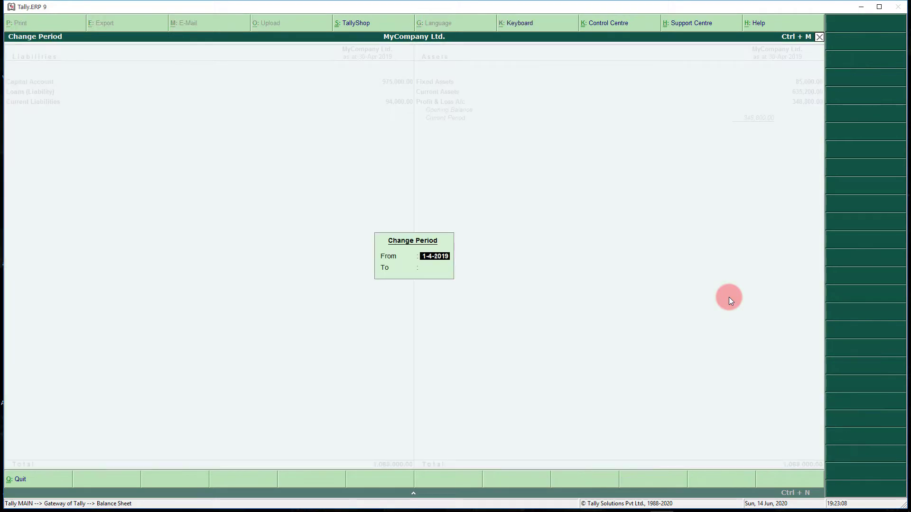
key("Return")
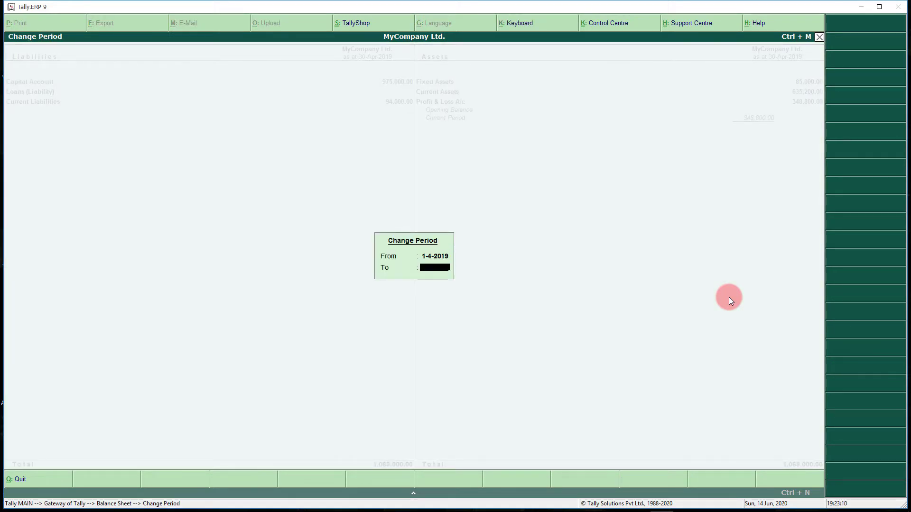
type("31-3-2020")
key("Return")
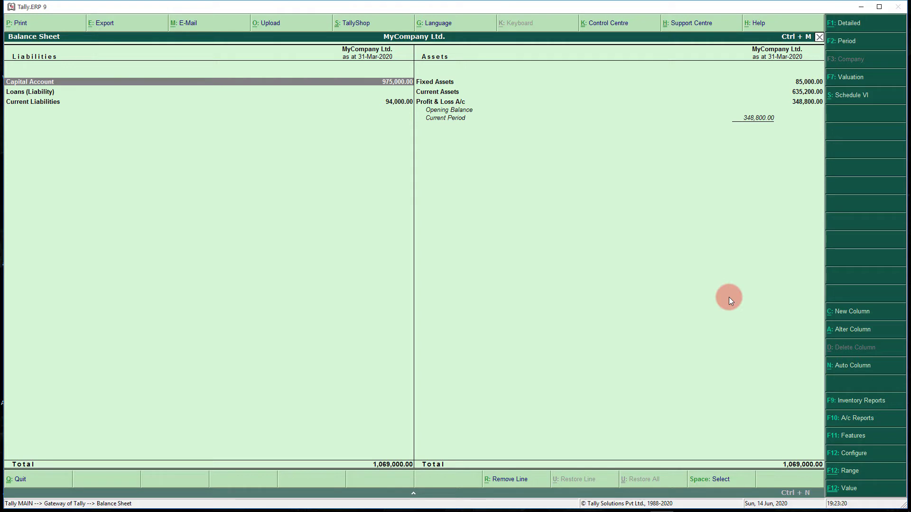
- Compare the Balance Sheet's detailed and condensed views, and close the report
key("F1")
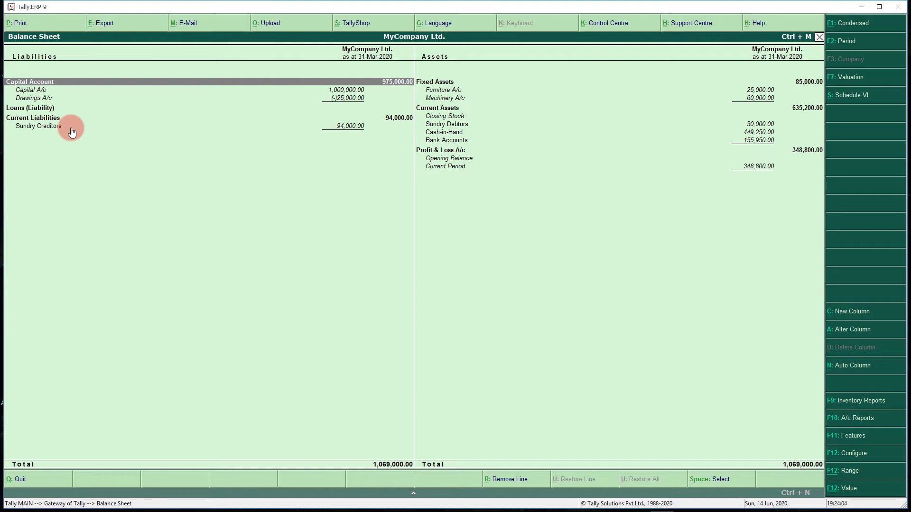
key("alt+F1")
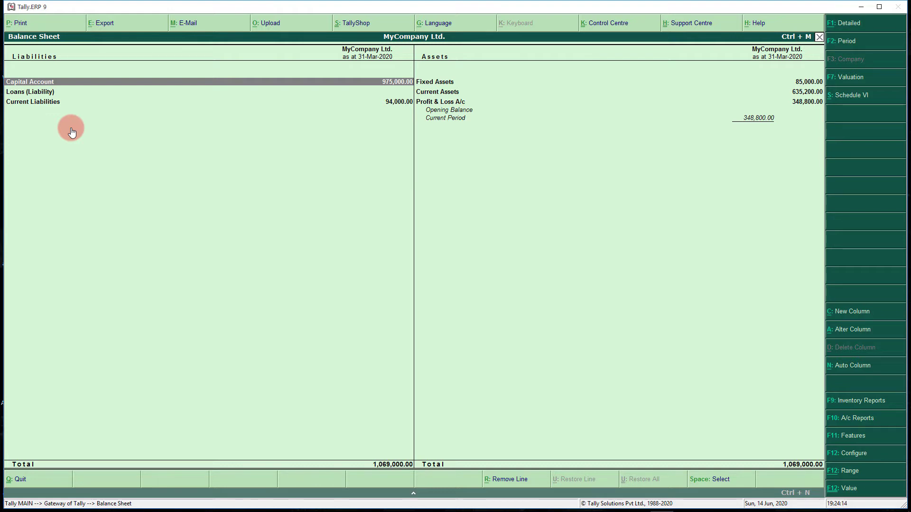
key("alt+F1")
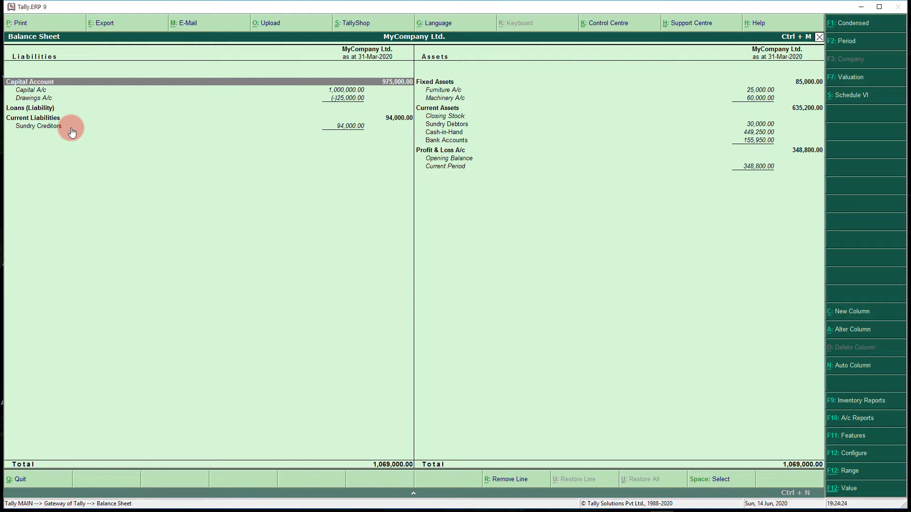
key("Escape")
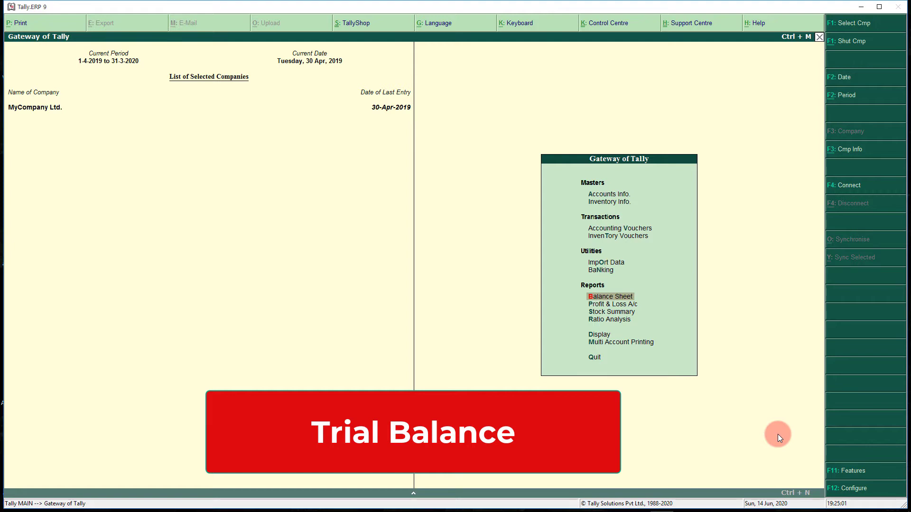
- Open the Trial Balance from the display reports
key("Down")
key("Down")
key("Down")
key("Down")
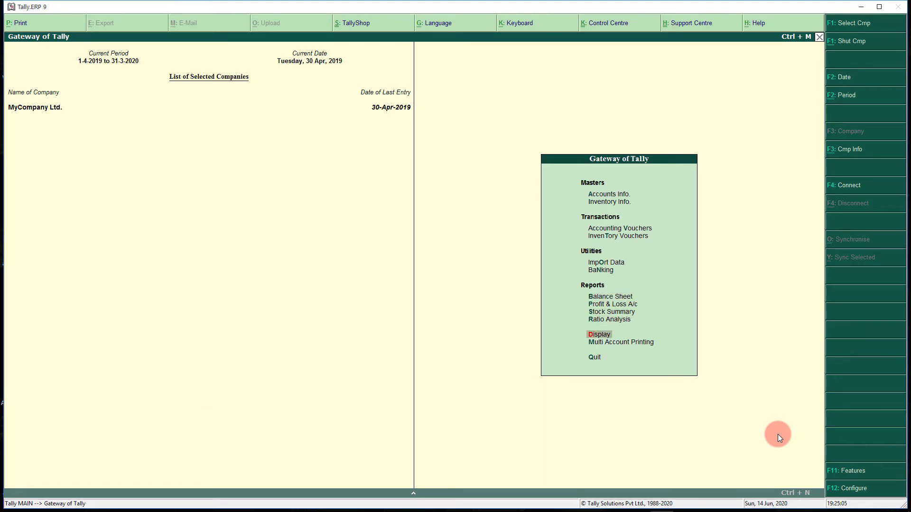
key("Return")
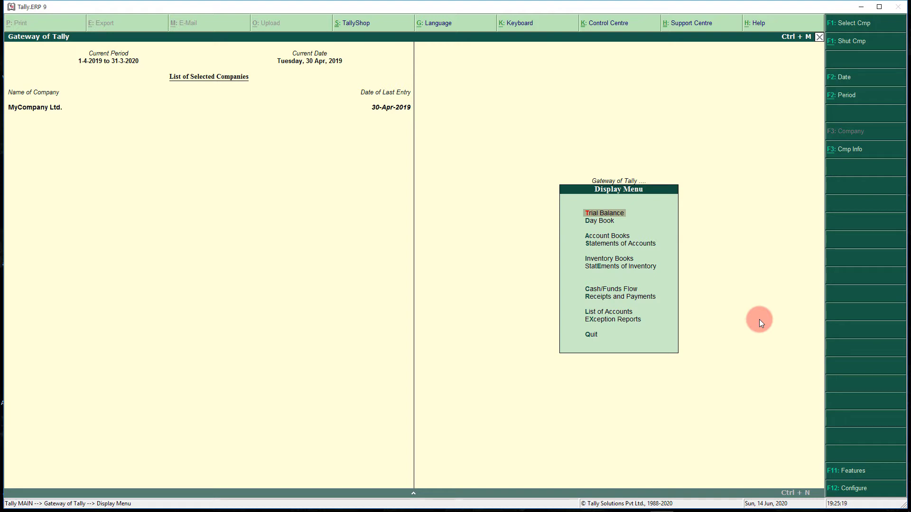
key("Return")
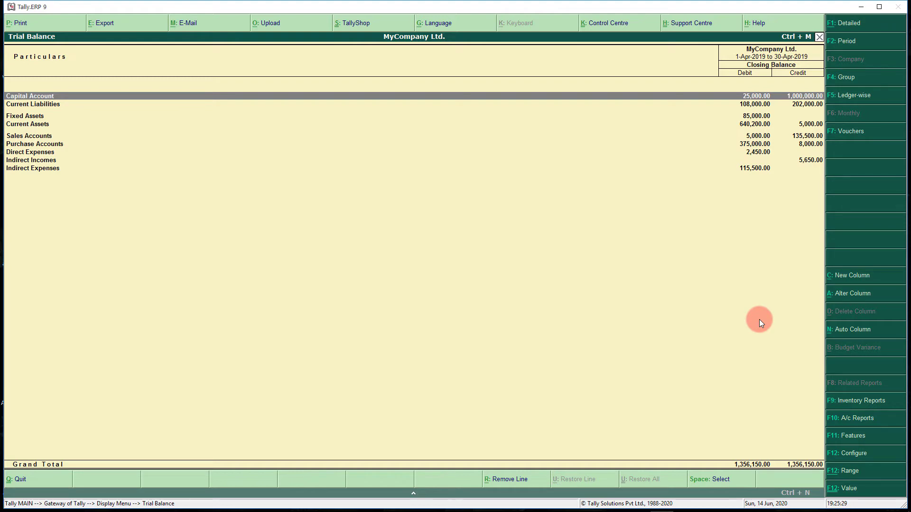
- Set the Trial Balance period from 1-4-2019 to 31-3-2020 and toggle its detailed view on and off
key("F2")
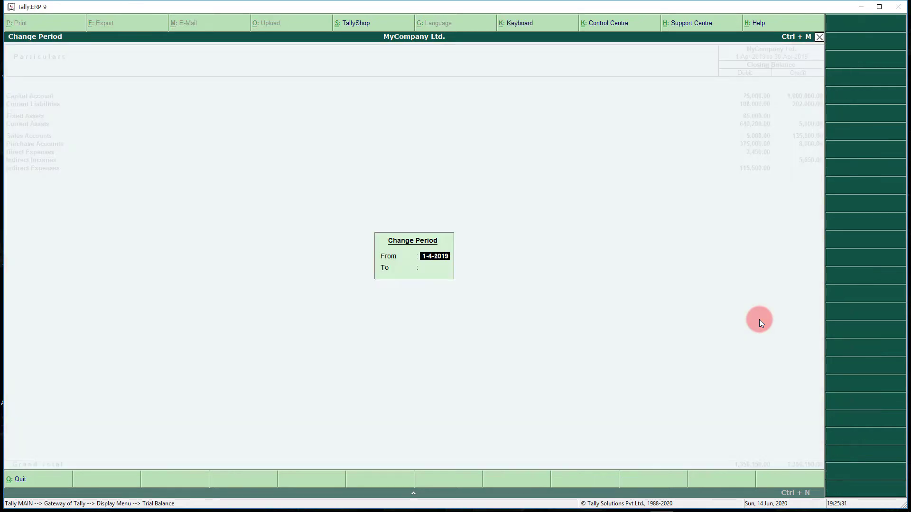
key("Return")
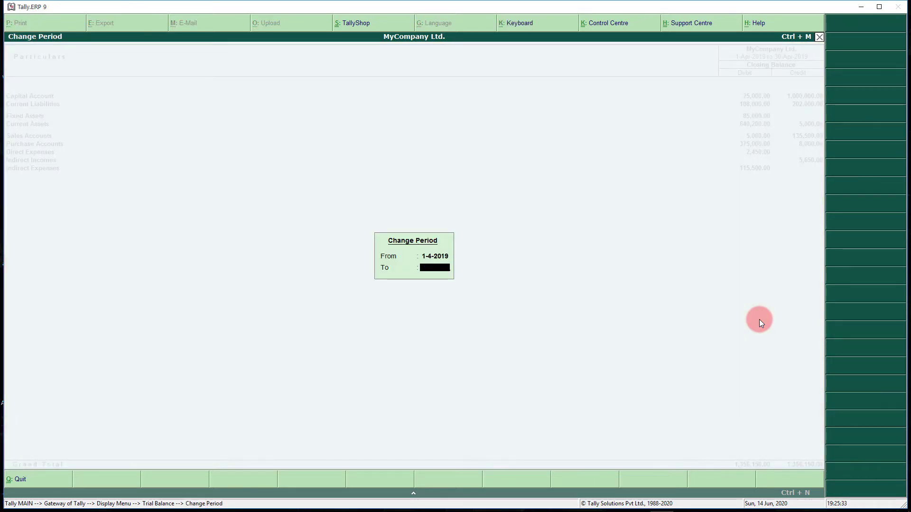
type("31-3-2020")
key("Return")
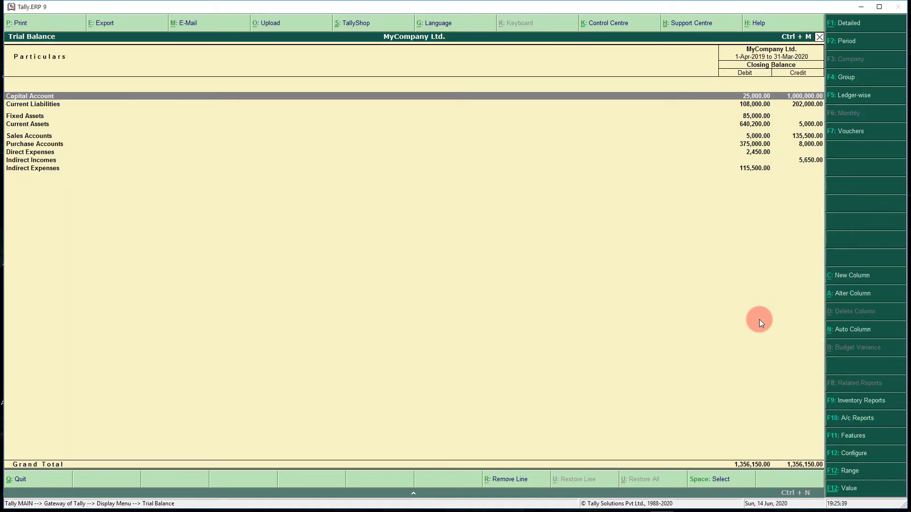
key("alt+F1")
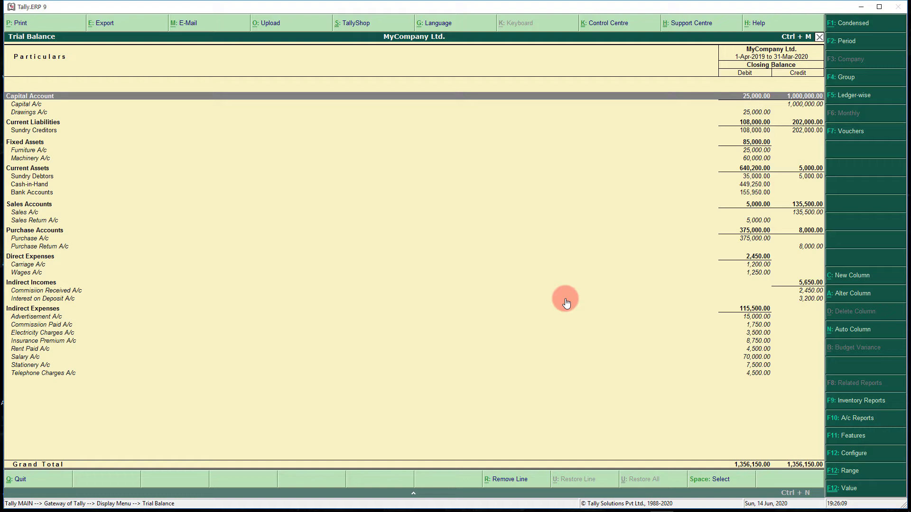
key("alt+F1")
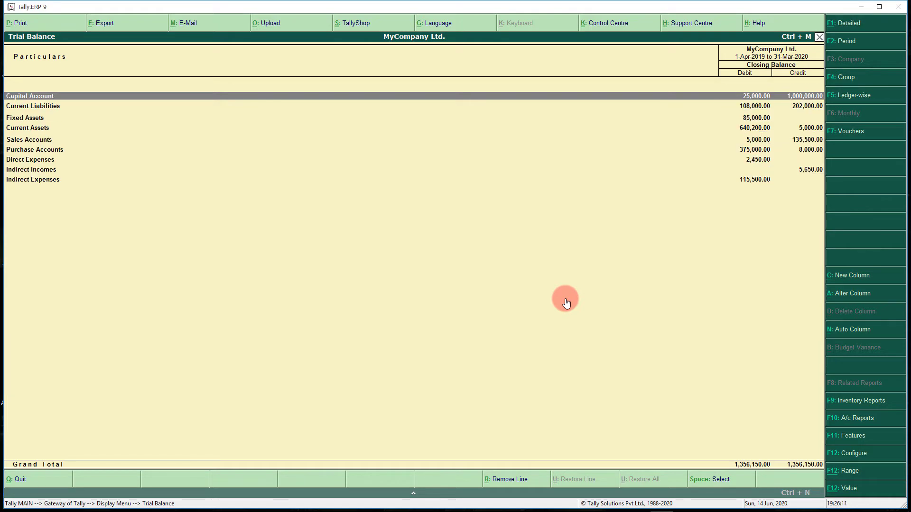
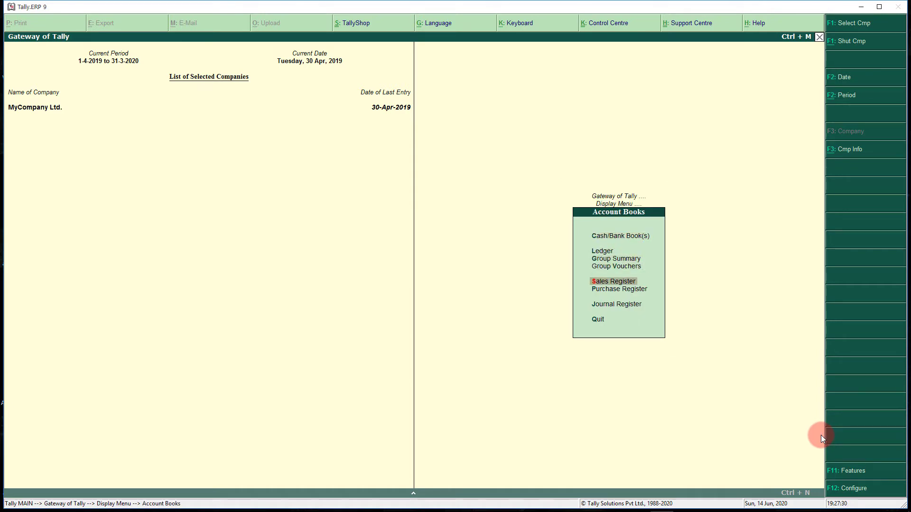
- Open the Sales Register and look through its month-by-month sales and the chart
key("Return")
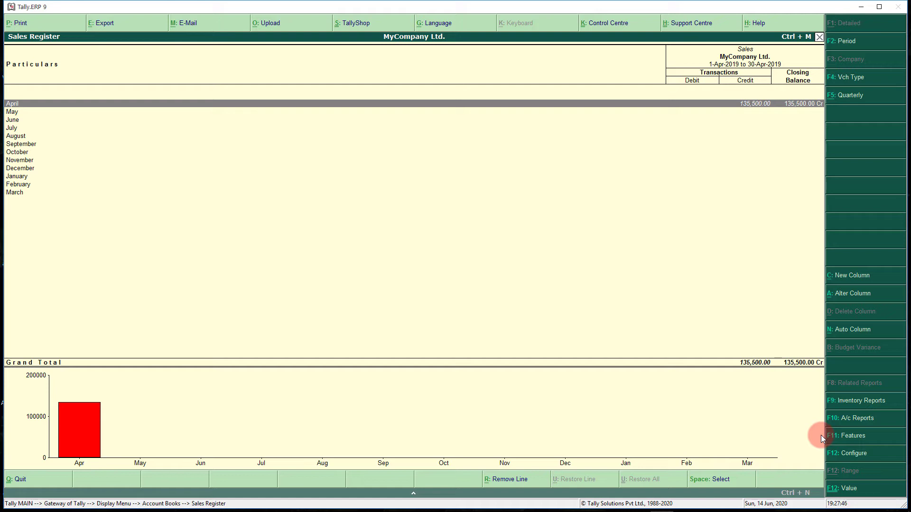
key("Down")
key("Down")
key("Down")
key("Down")
key("Down")
key("Down")
key("Up")
key("Up")
key("Up")
key("Up")
key("Up")
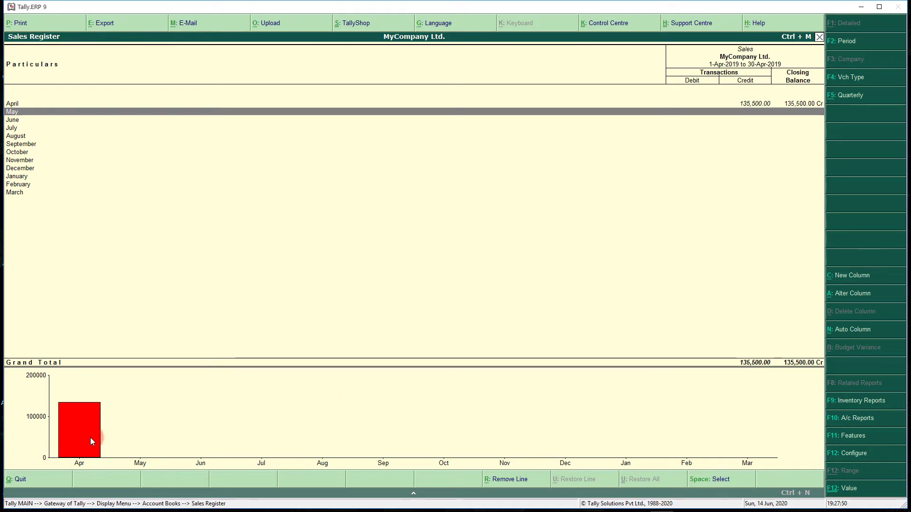
left_click(166, 427)
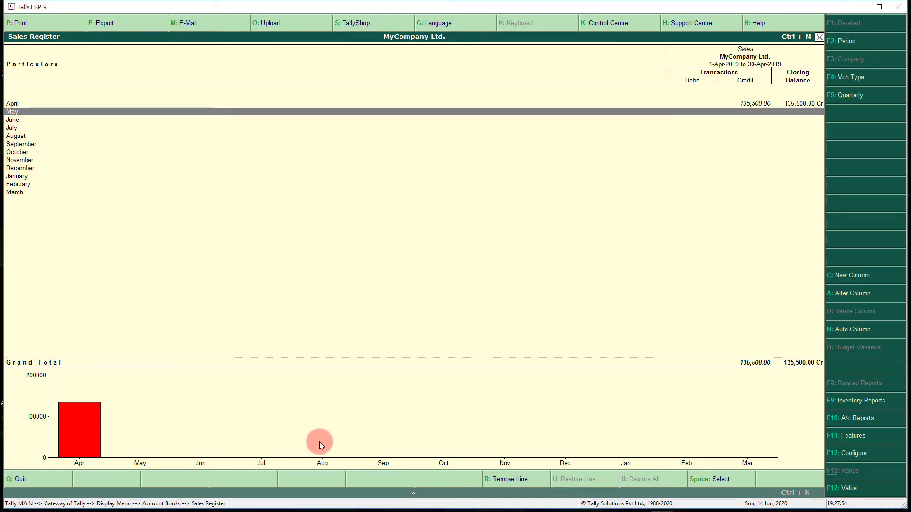
- Open April's sales vouchers from the Sales Register and go through the list to the 29-4-2019 entry
key("Up")
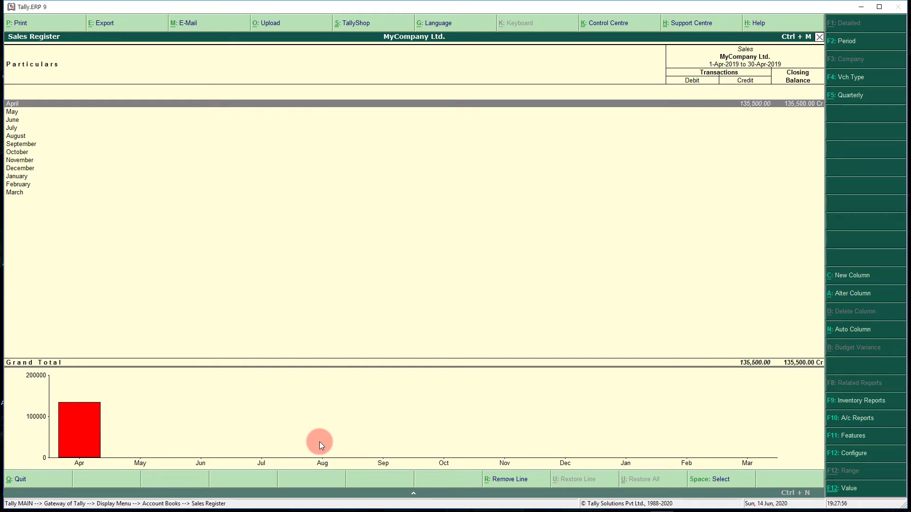
key("Return")
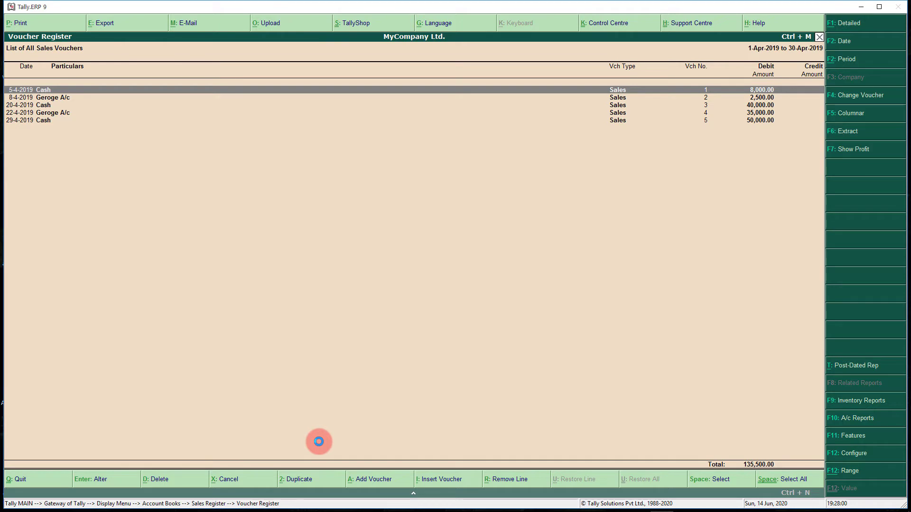
key("Down")
key("Down")
key("Down")
key("Down")
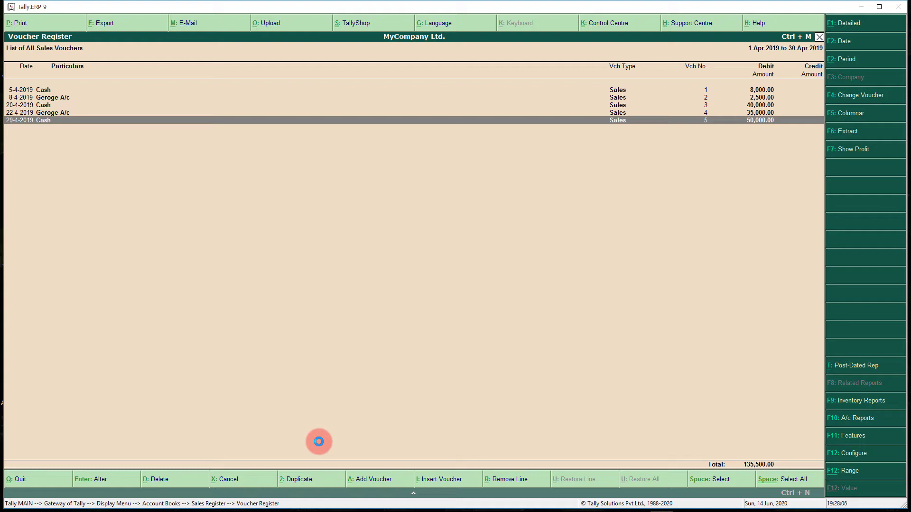
- Switch April's sales voucher list to the detailed view and go through its entries
key("F1")
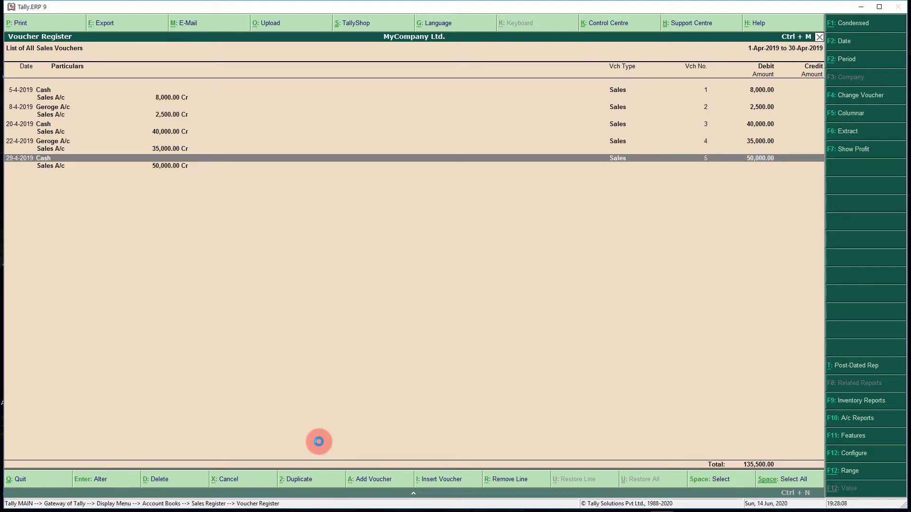
key("Up")
key("Up")
key("Up")
key("Up")
key("Up")
key("Up")
key("Up")
key("Up")
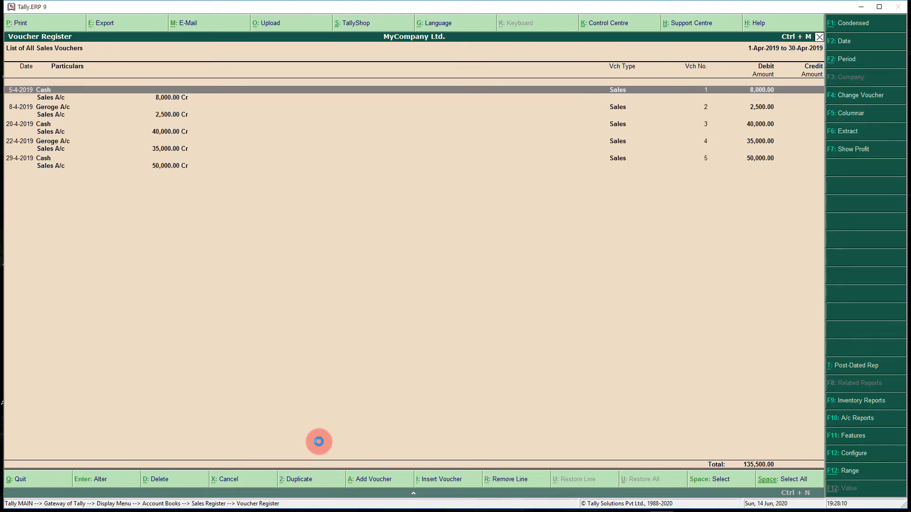
key("Down")
key("Down")
key("Down")
key("Down")
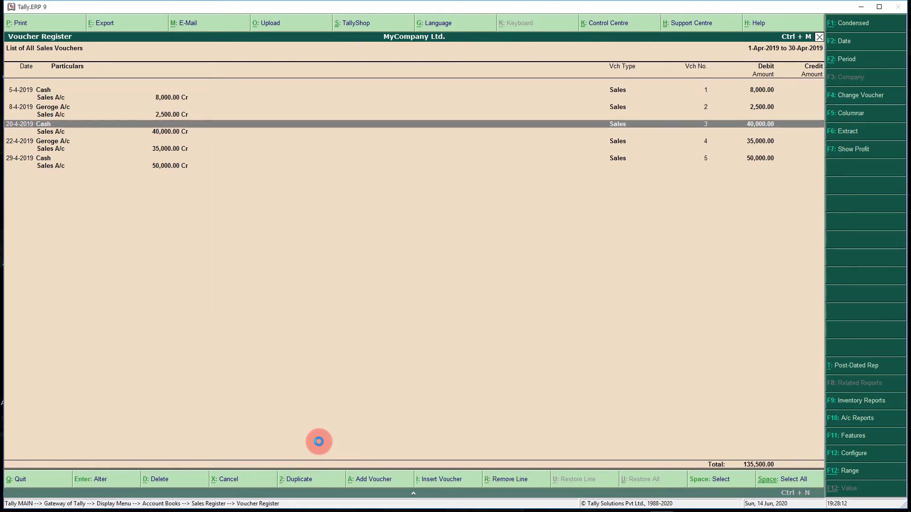
key("Up")
key("Up")
key("Up")
key("Up")
key("Up")
key("Up")
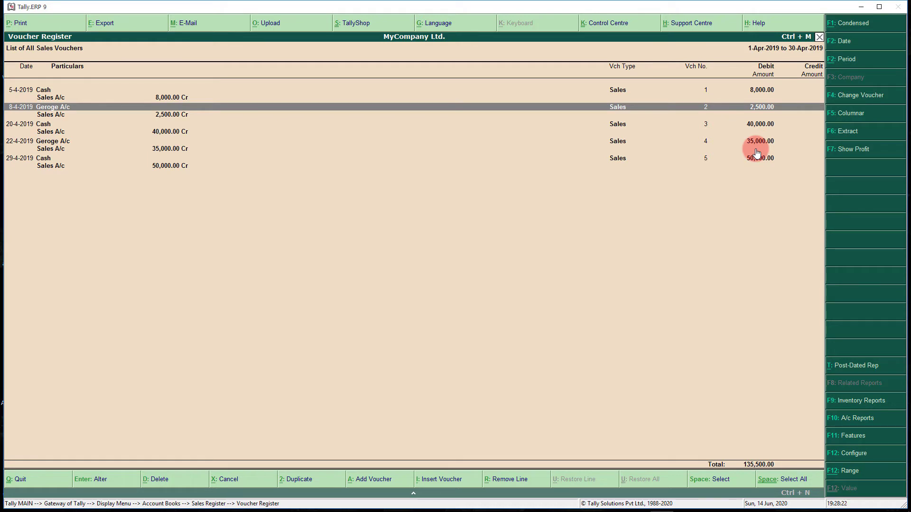
- Leave the Sales Register and open the Purchase Register from the account books
key("Escape")
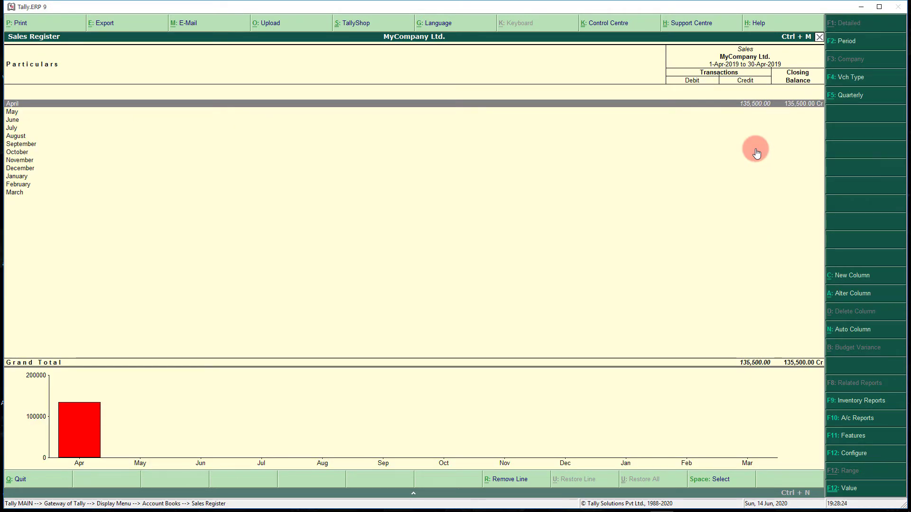
key("Escape")
key("Down")
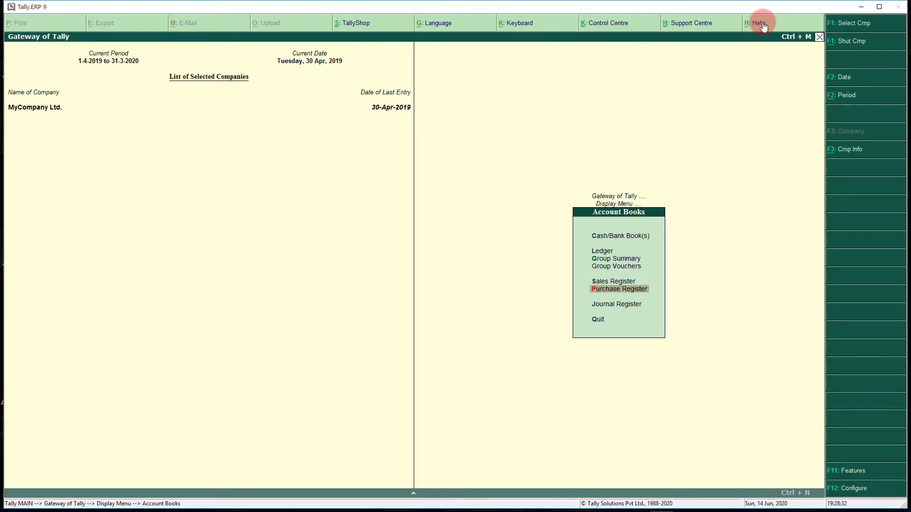
key("Return")
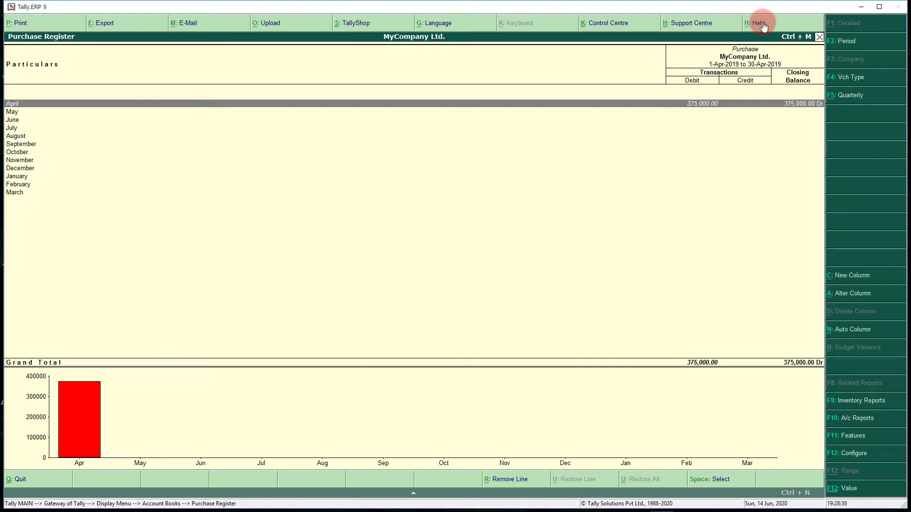
- Open April's purchase vouchers, show them in detailed view and leave the list
key("Return")
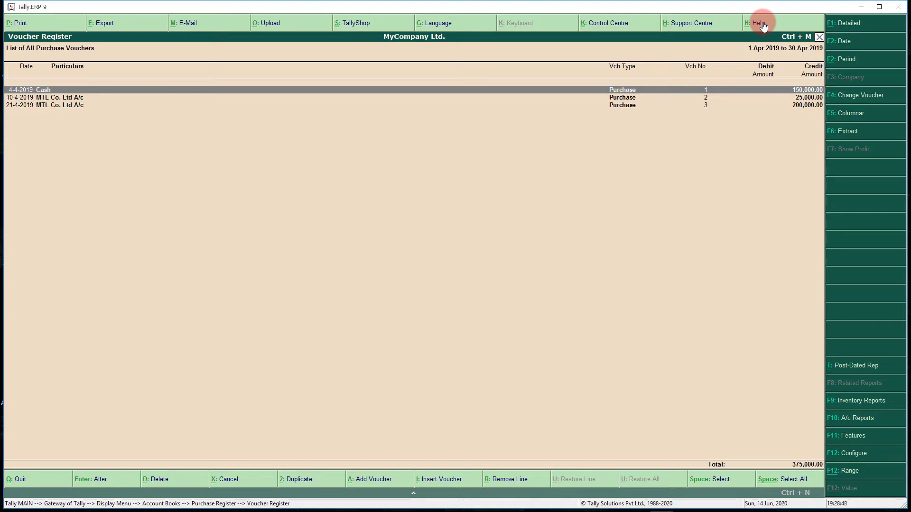
key("alt+F1")
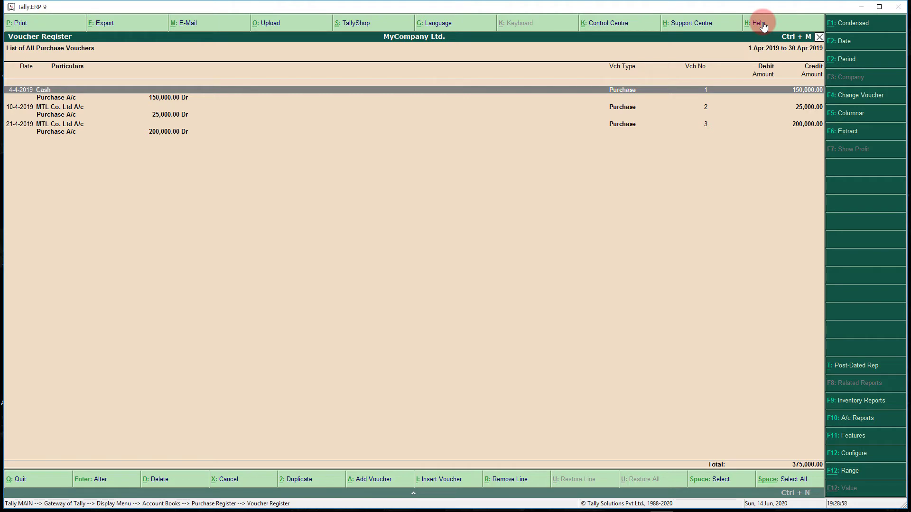
key("Escape")
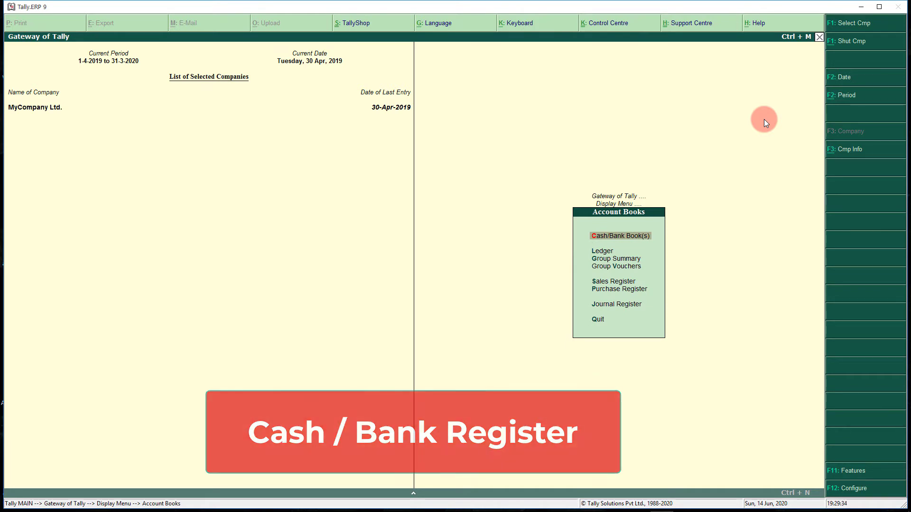
- Open the Cash/Bank Books summary and look over the Cash-in-Hand and Bank Accounts groups
key("Return")
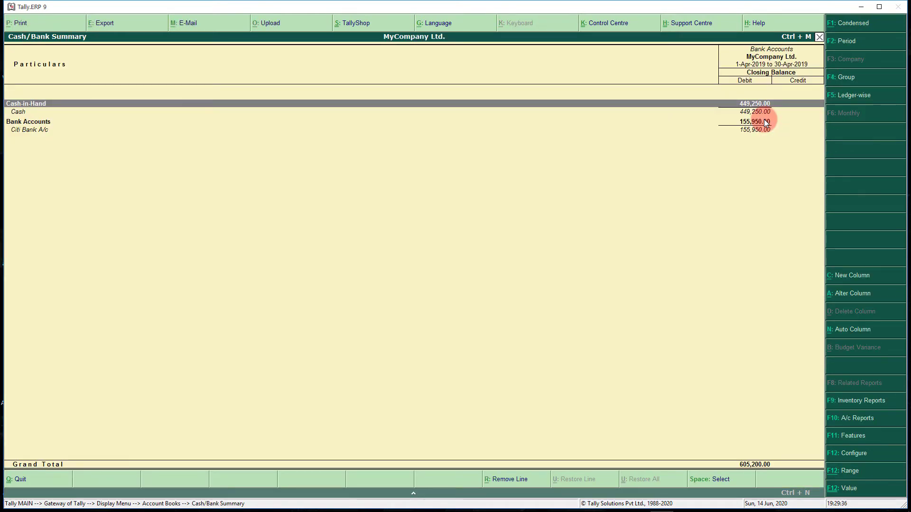
key("Down")
key("Down")
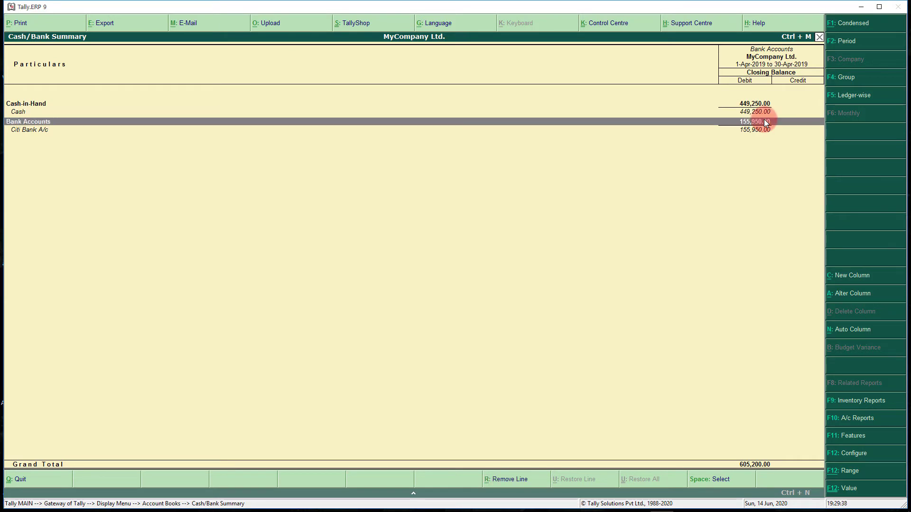
key("Up")
key("Up")
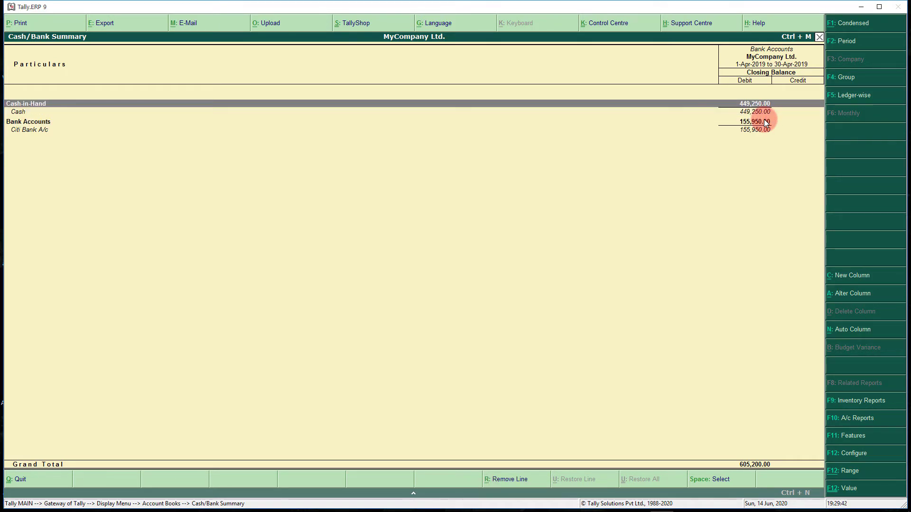
- Drill down from Cash-in-Hand through the Cash ledger's monthly summary to its April vouchers
key("Return")
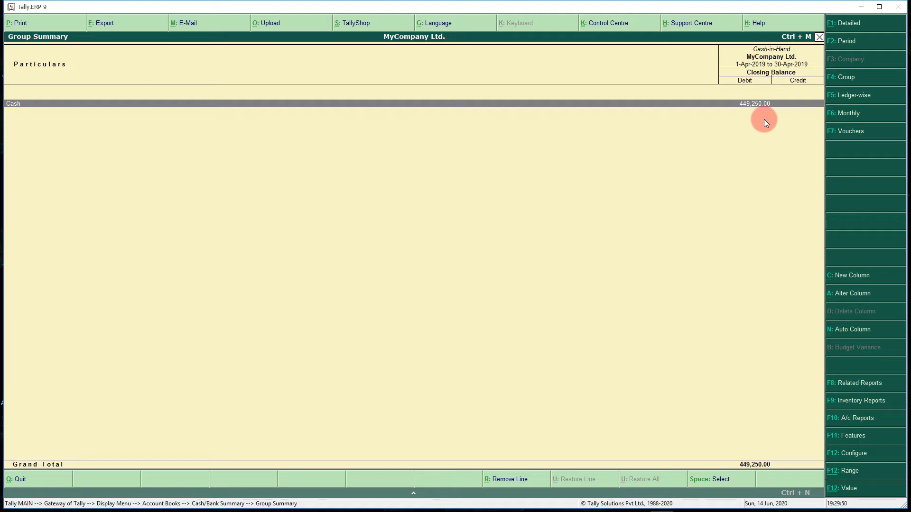
key("Return")
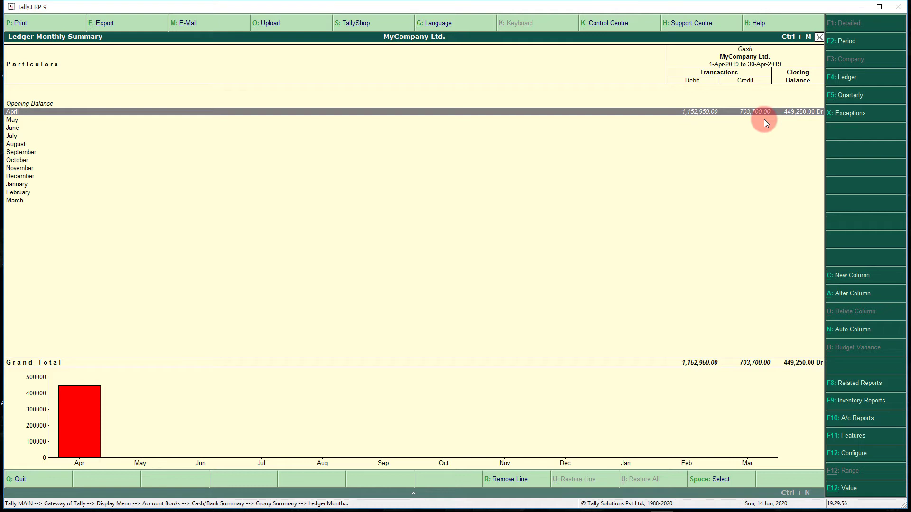
key("Return")
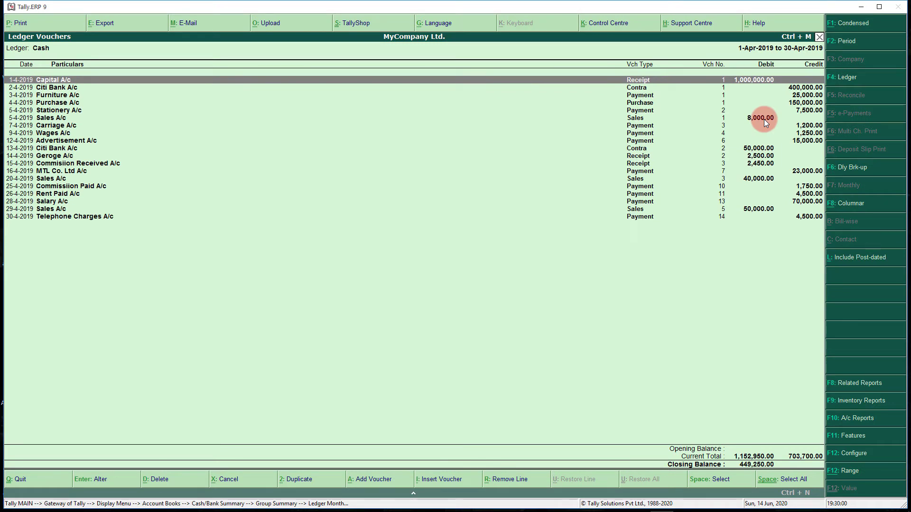
- Go through the Cash ledger's April vouchers and return to the account books
key("Down")
key("Down")
key("Down")
key("Down")
key("Down")
key("Down")
key("Down")
key("Down")
key("Down")
key("Down")
key("Down")
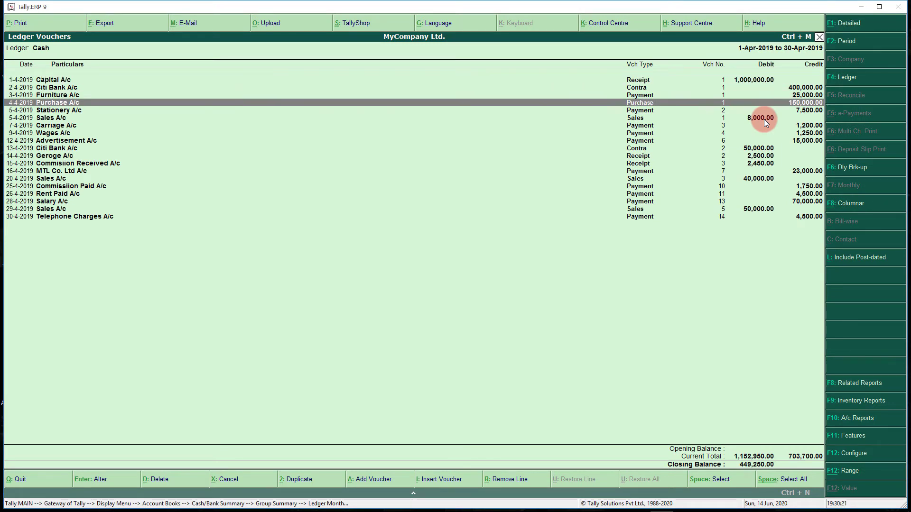
key("Down")
key("Down")
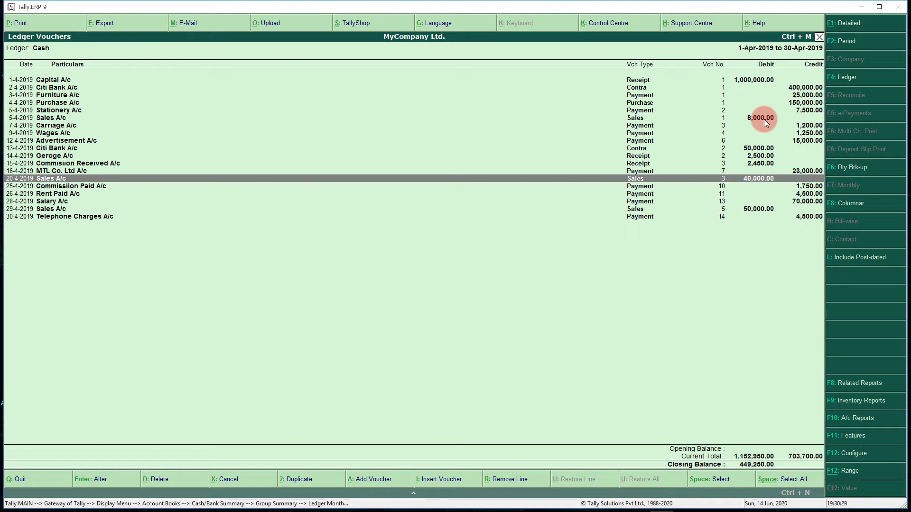
key("Escape")
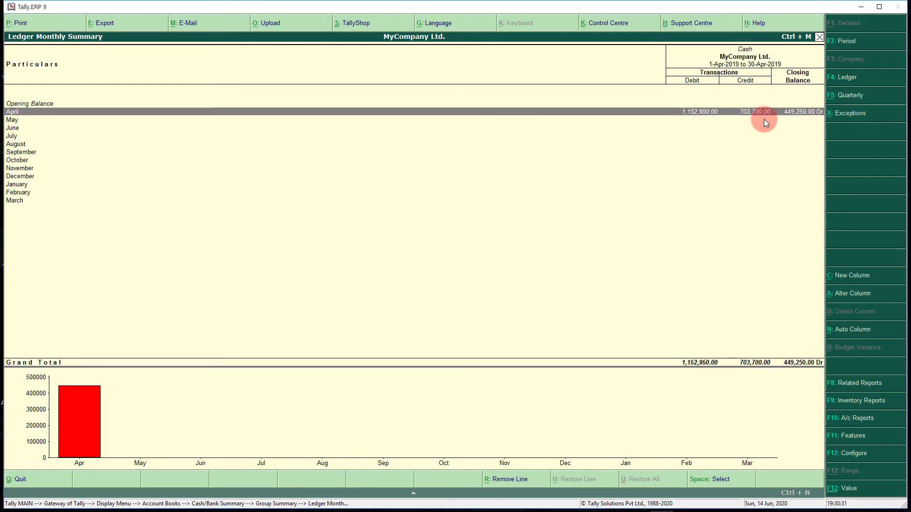
key("Escape")
key("Escape")
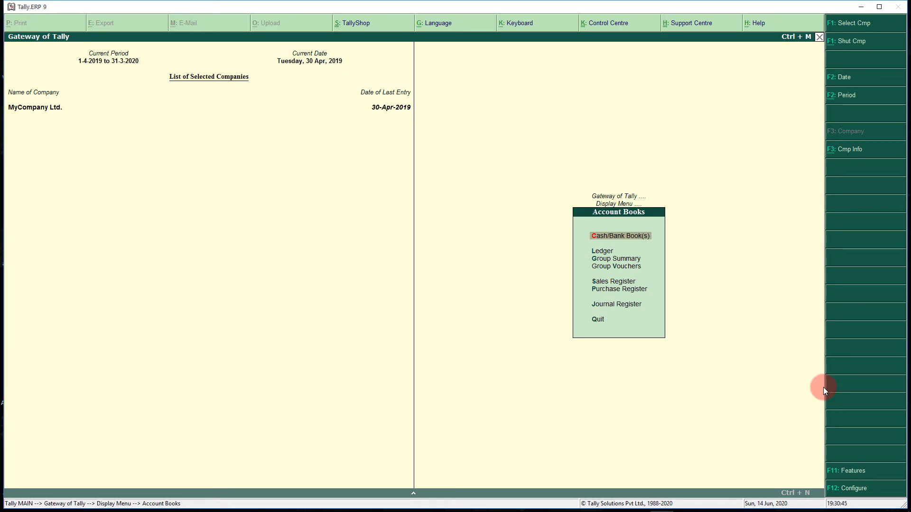
- Reopen the Cash/Bank summary and drill down through Bank Accounts to the April vouchers of Citi Bank A/c
key("Return")
key("Down")
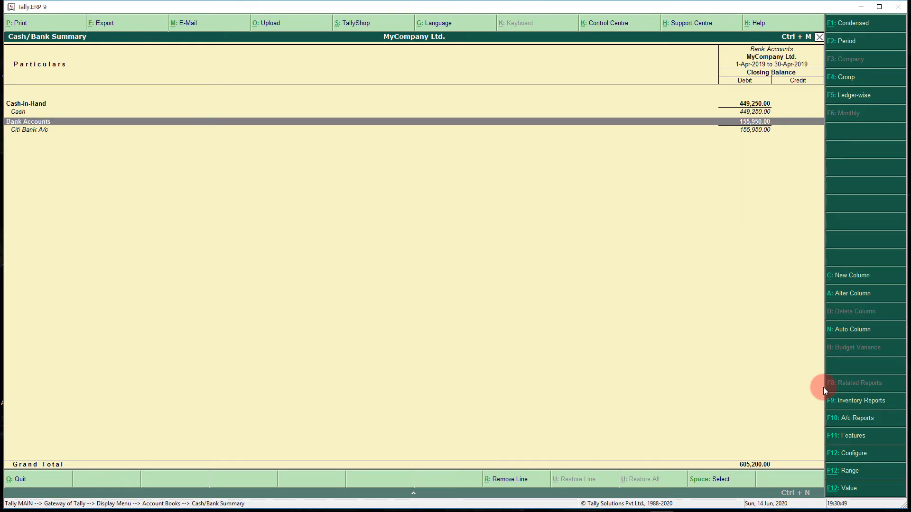
key("Return")
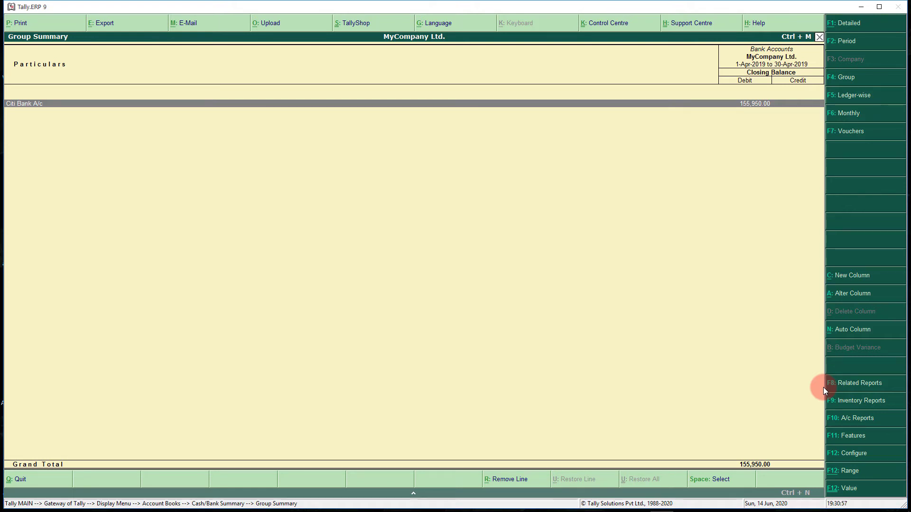
key("Return")
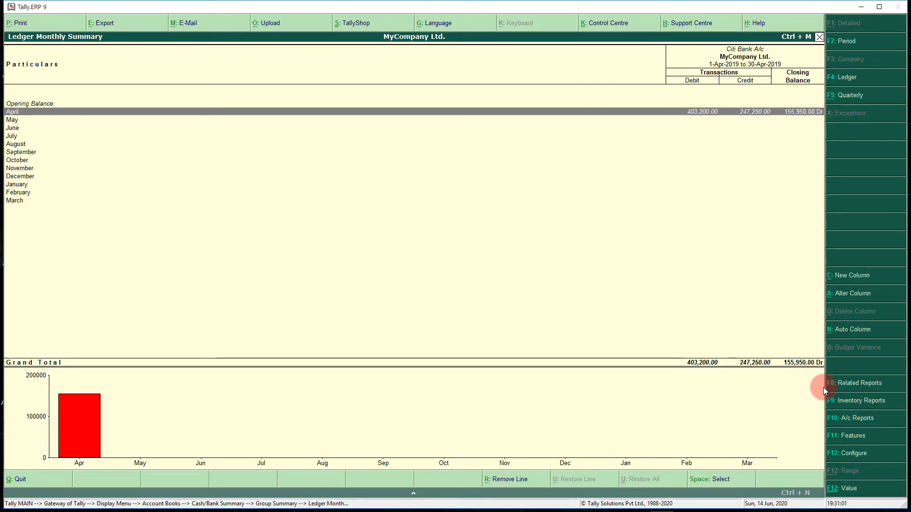
key("Return")
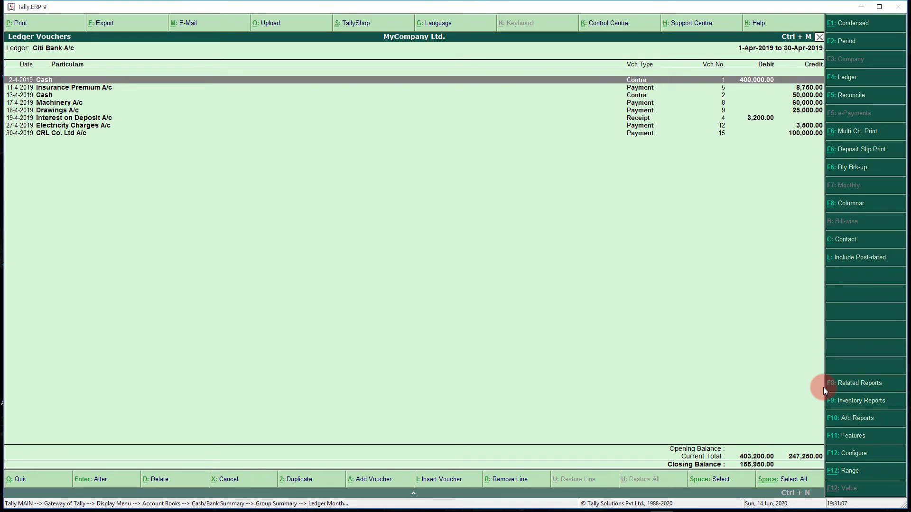
- Go through the Citi Bank A/c vouchers from 2-4-2019 to 30-4-2019 and back, and return to the account books
key("Down")
key("Down")
key("Down")
key("Down")
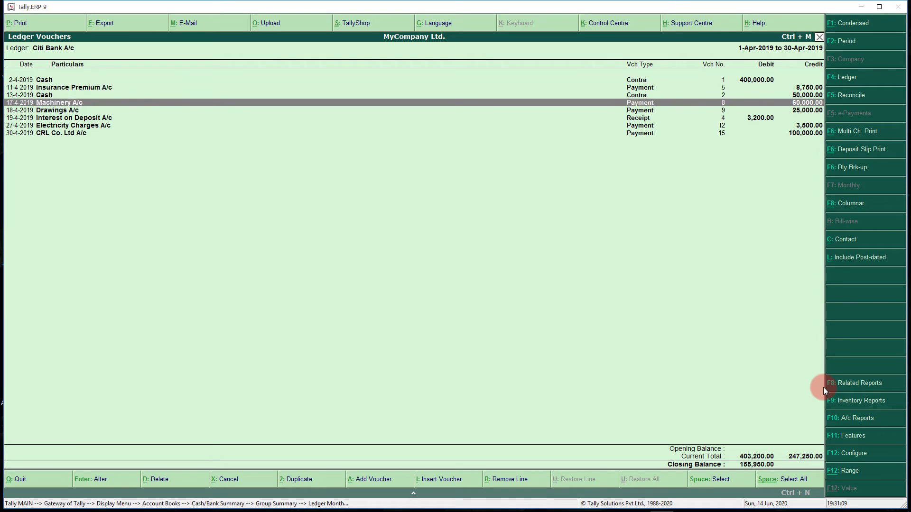
key("Down")
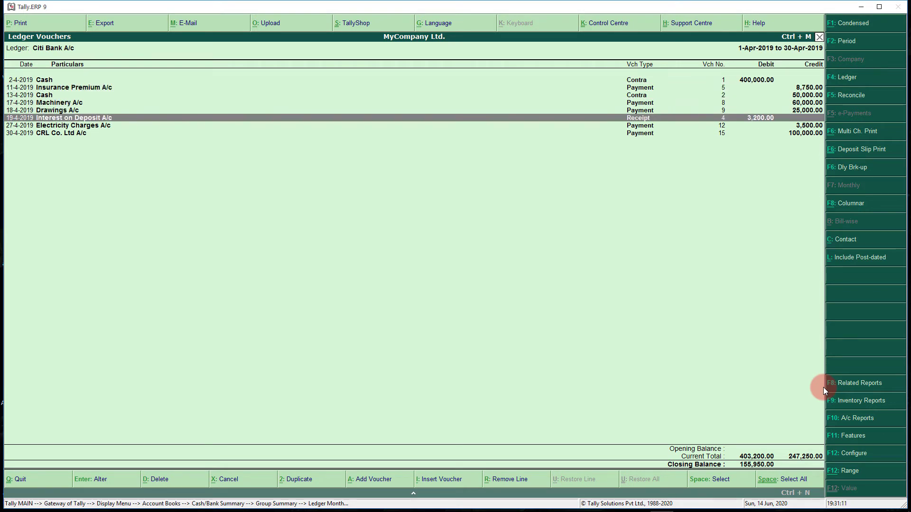
key("Down")
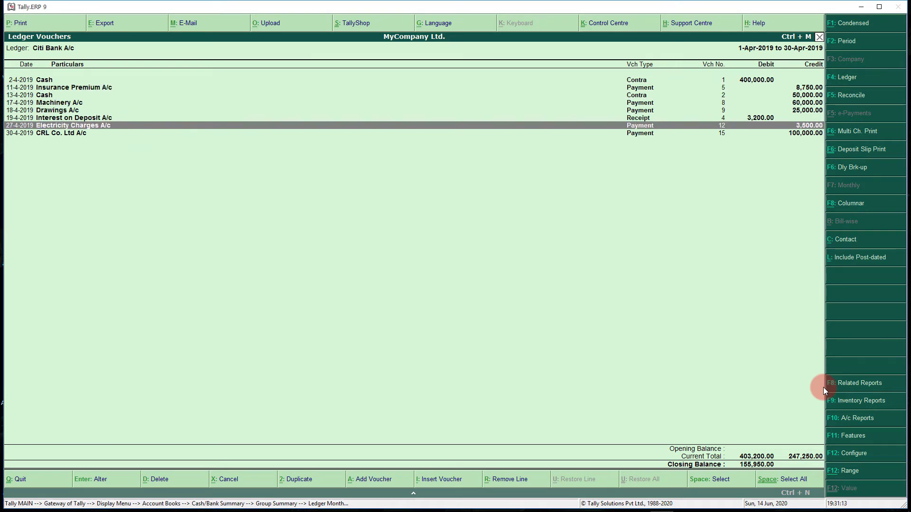
key("Down")
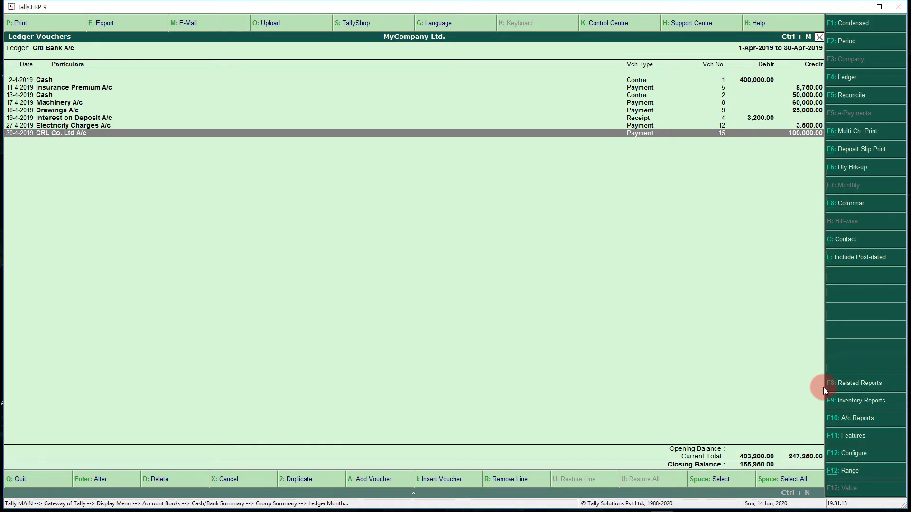
key("Up")
key("Up")
key("Up")
key("Up")
key("Up")
key("Up")
key("Up")
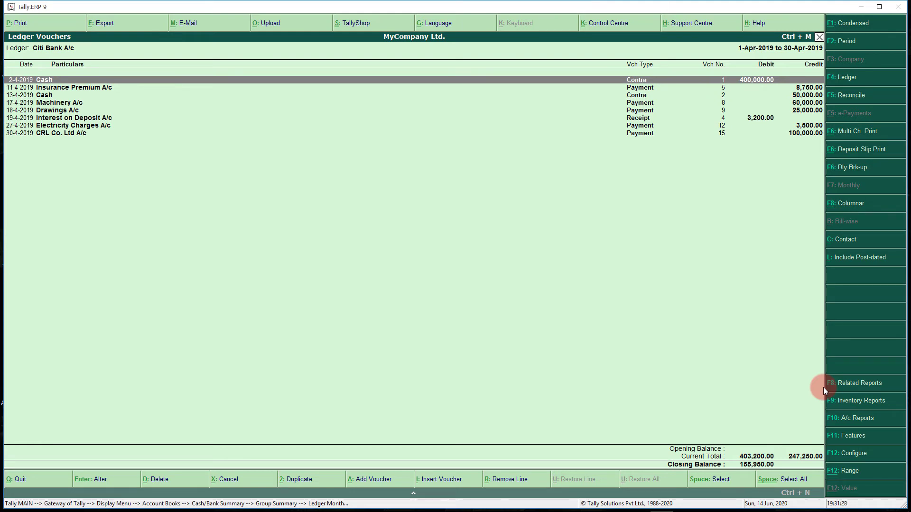
key("Escape")
key("Escape")
key("Escape")
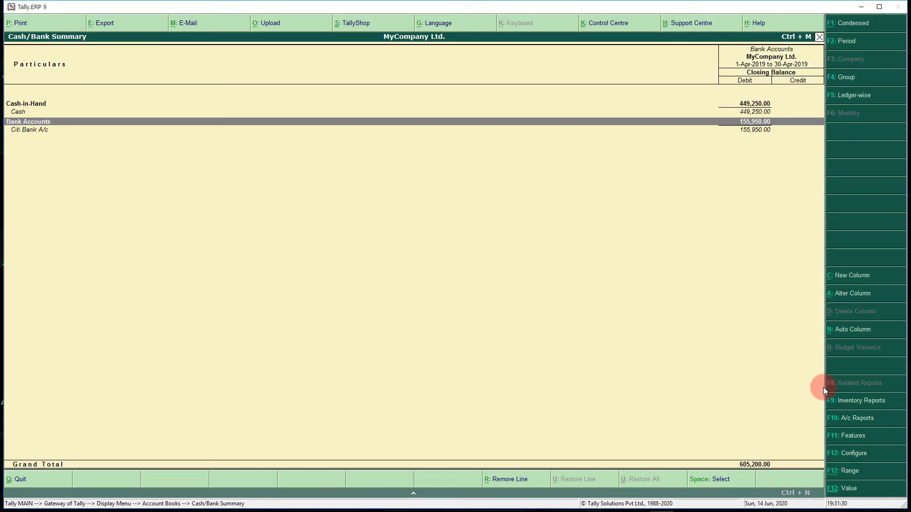
key("Escape")
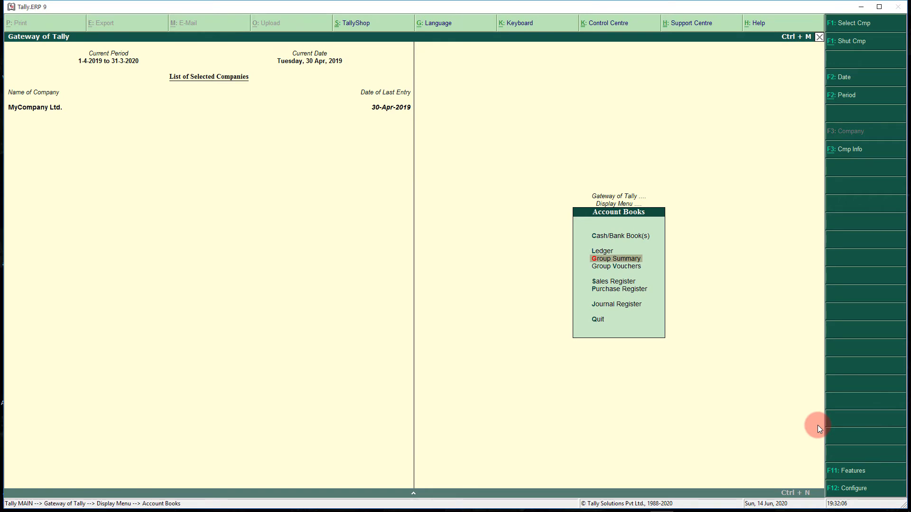
- Open the ledger vouchers of Purchase A/c from the account books' ledger list, and return to the list
key("Up")
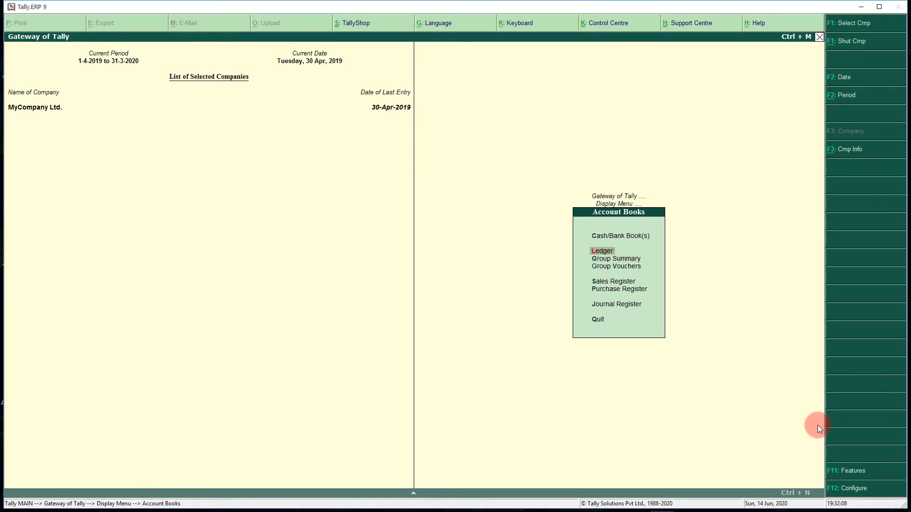
key("Return")
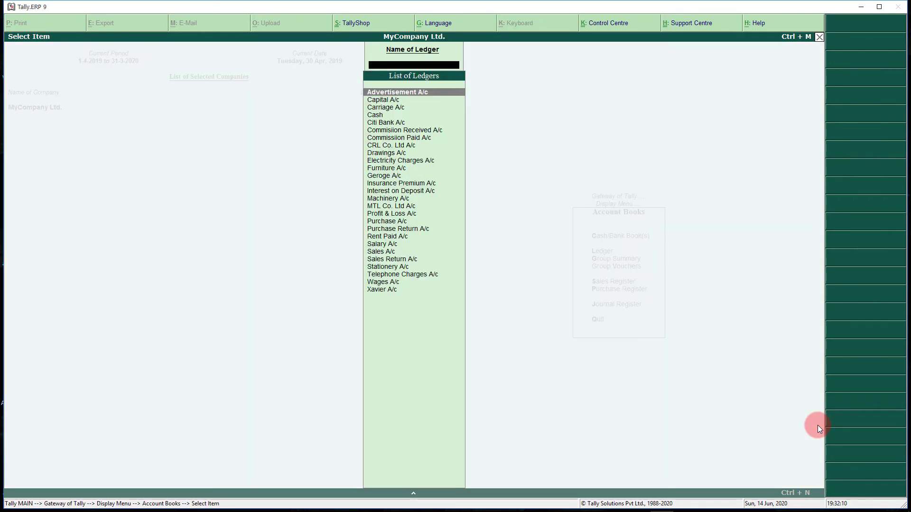
key("Down")
key("Down")
key("Down")
key("Down")
key("Down")
key("Down")
key("Down")
key("Down")
key("Down")
key("Down")
key("Down")
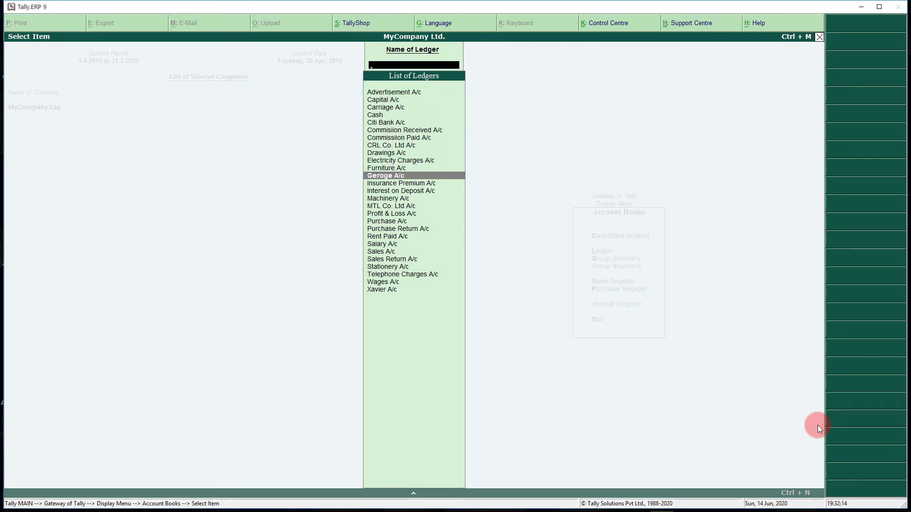
key("Up")
key("Up")
key("Up")
key("Down")
key("Down")
key("Down")
key("Down")
key("Down")
key("Down")
key("Down")
key("Down")
key("Down")
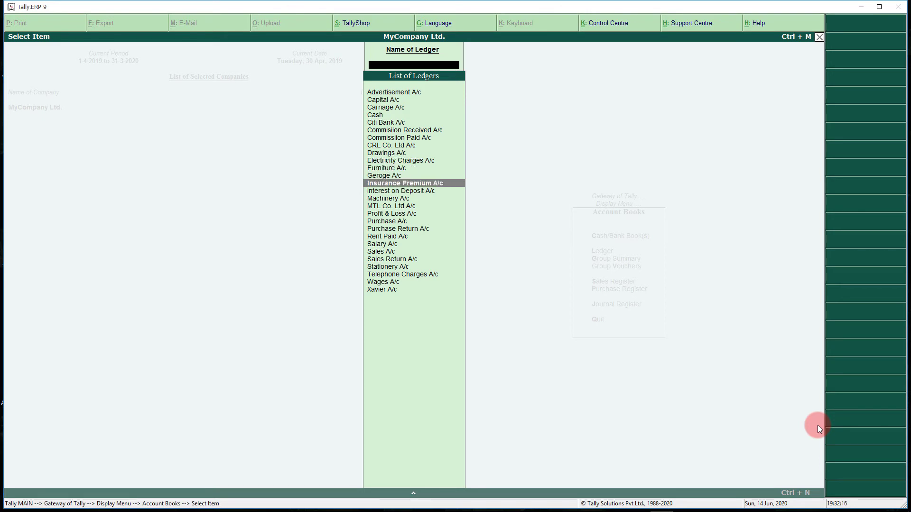
key("Return")
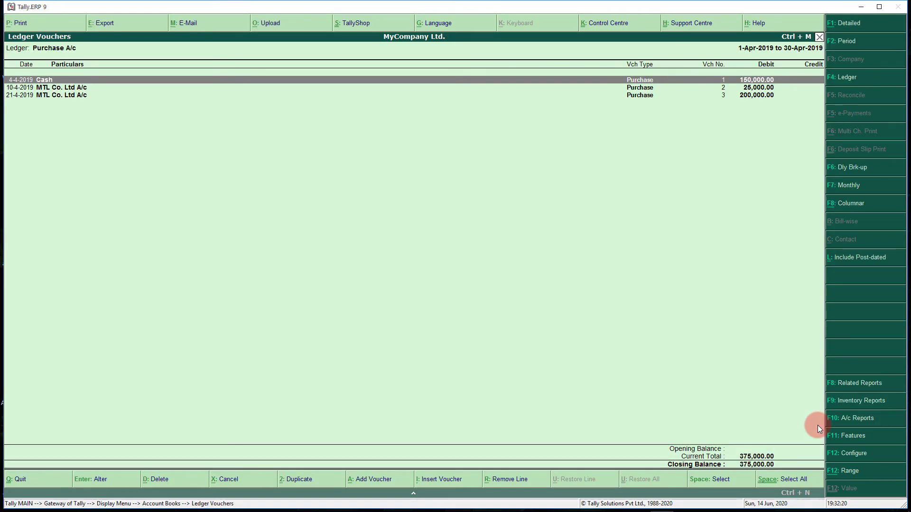
key("Escape")
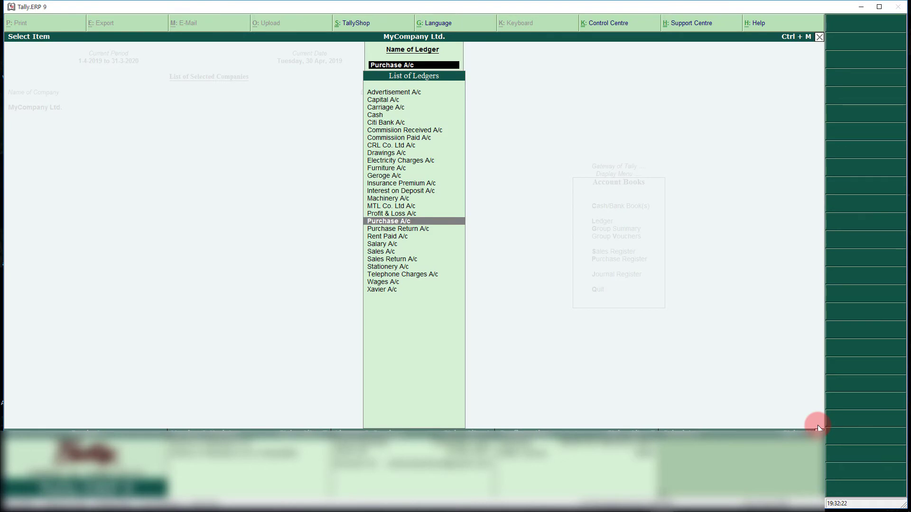
- View the ledger vouchers of Citi Bank A/c from the ledger list, and return to the account books
key("Up")
key("Up")
key("Up")
key("Up")
key("Up")
key("Up")
key("Up")
key("Up")
key("Up")
key("Up")
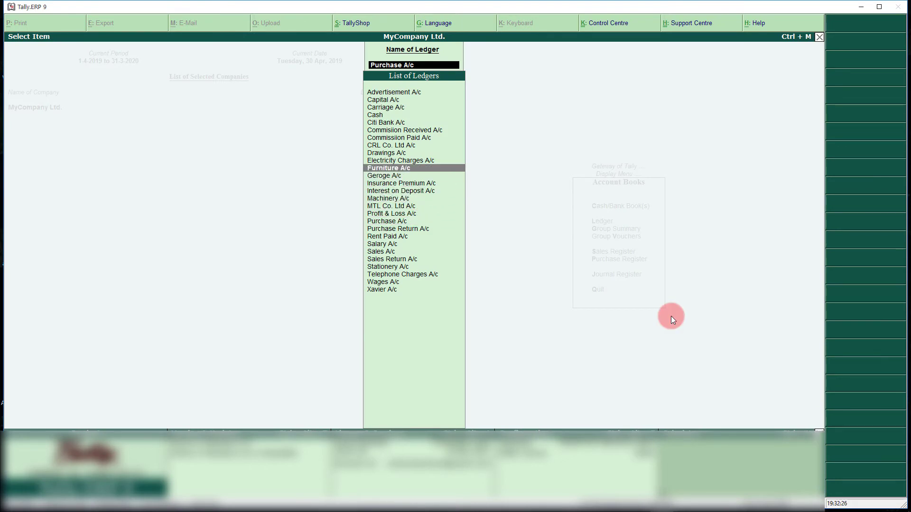
key("Return")
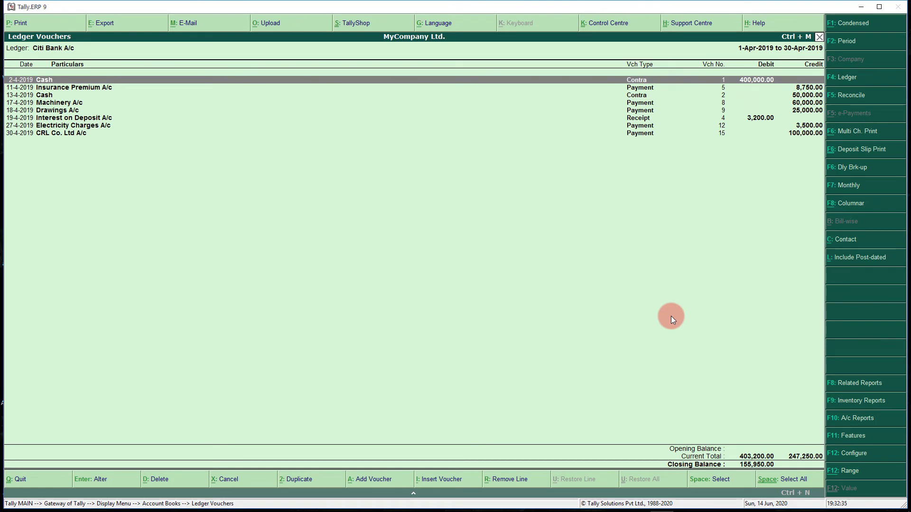
key("Escape")
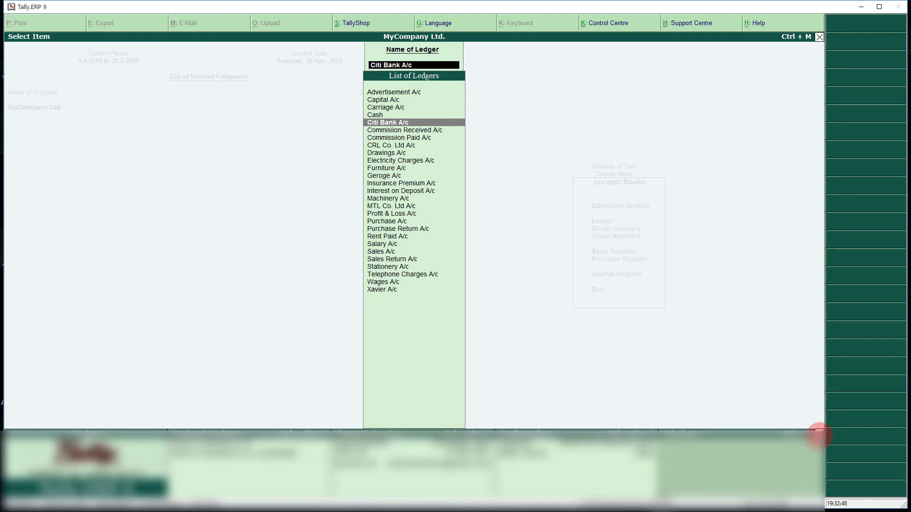
key("BackSpace")
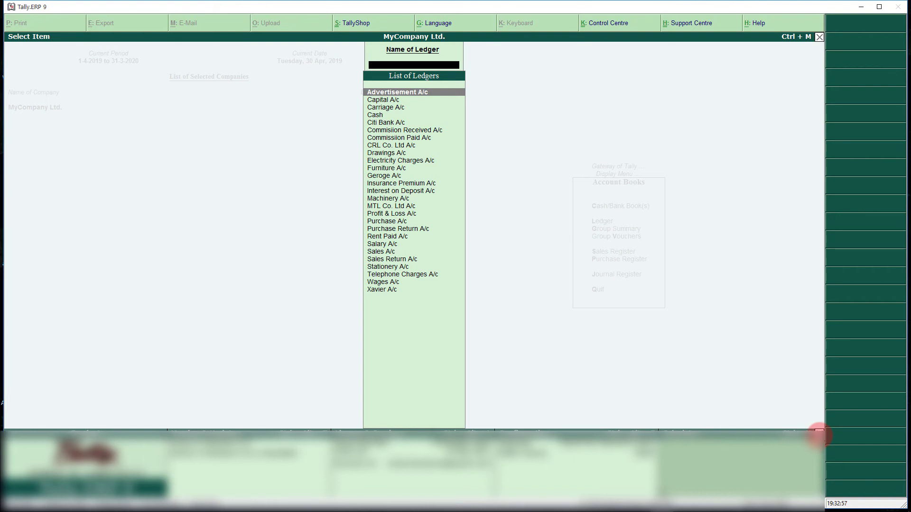
key("Escape")
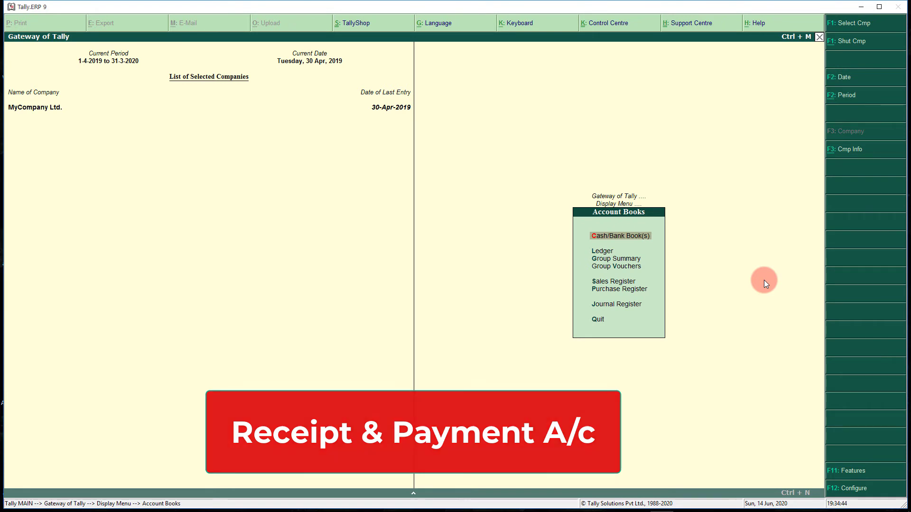
- Leave the account books and display the Receipts and Payments report
key("Escape")
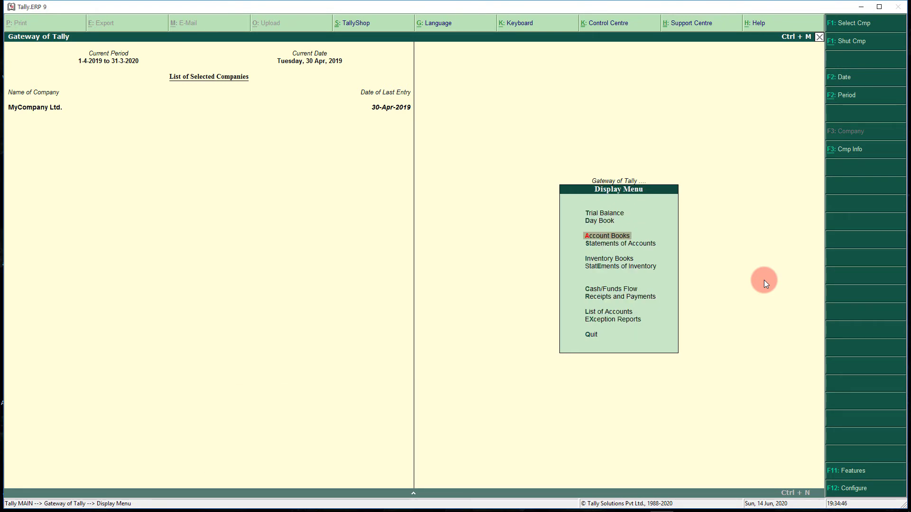
key("Down")
key("Down")
key("Down")
key("Down")
key("Down")
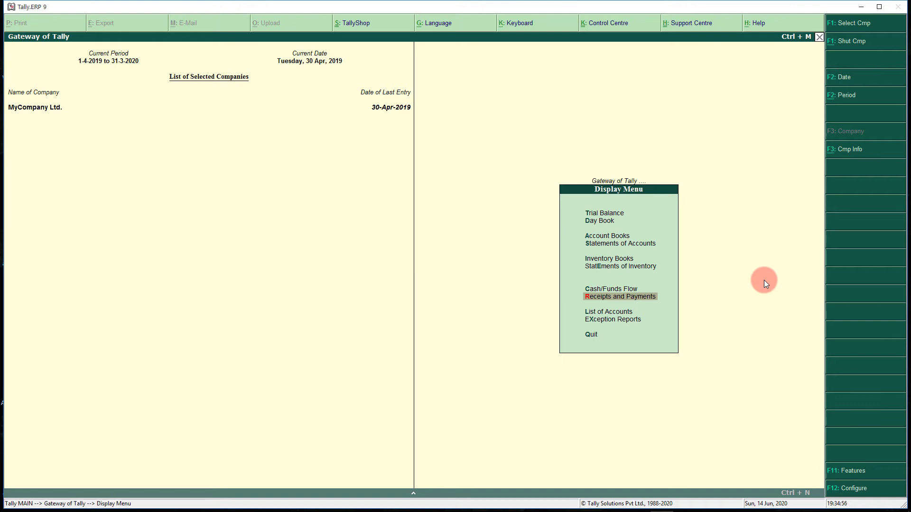
key("Return")
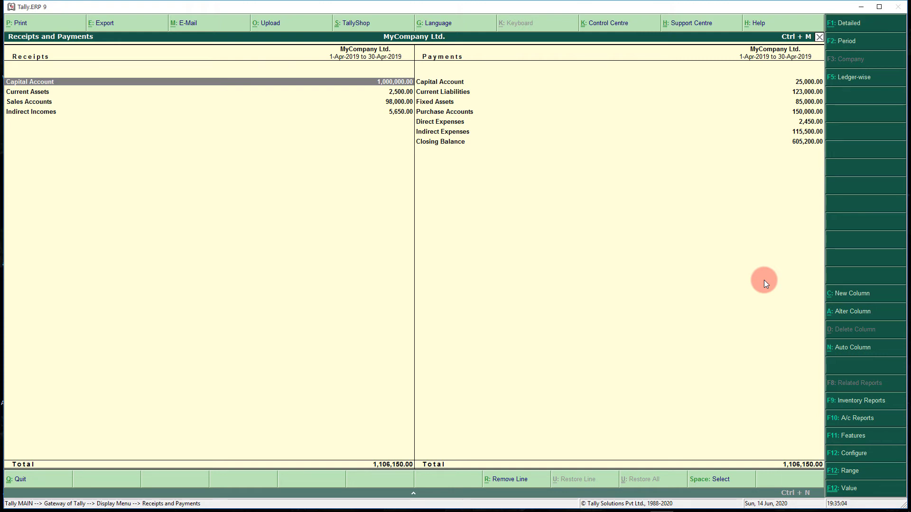
- Set the Receipts and Payments period from 1-4-2019 to 31-3-2020 and switch the report to its detailed view
key("F2")
key("Return")
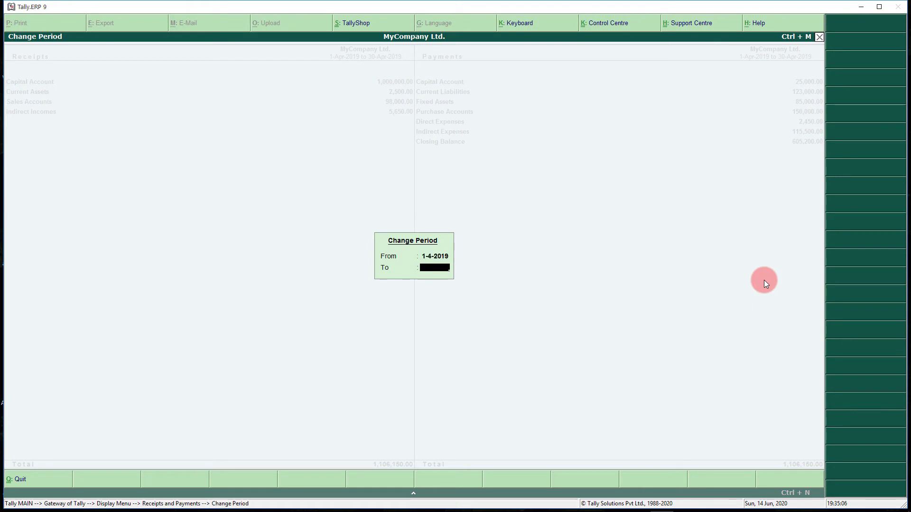
type("31-3-")
key("BackSpace")
key("BackSpace")
type("3-2020")
key("Return")
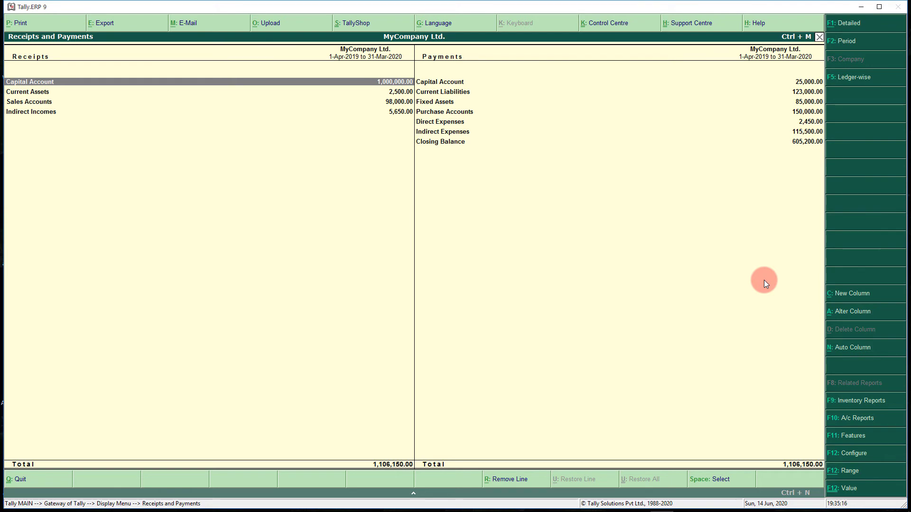
key("alt+F1")
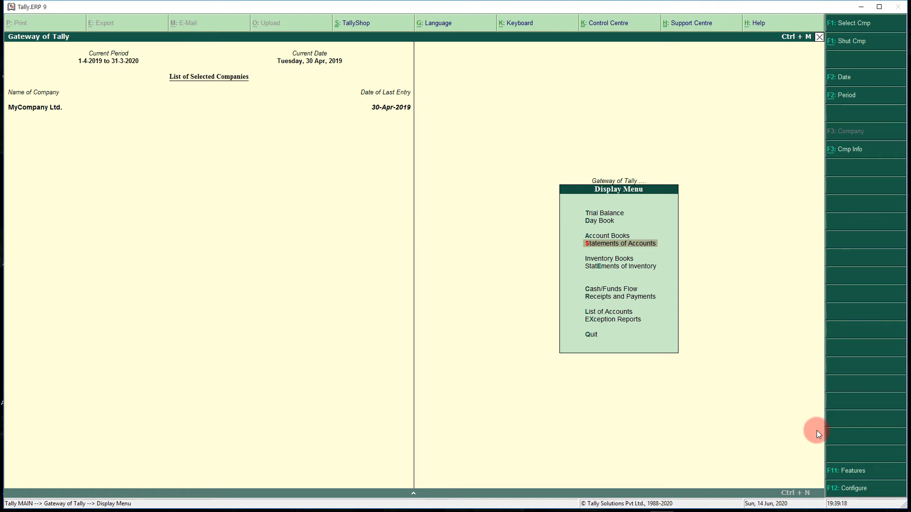
- Open the outstanding Receivables from the statements of accounts, expand the bills to voucher detail, and close the report
key("Return")
key("Return")
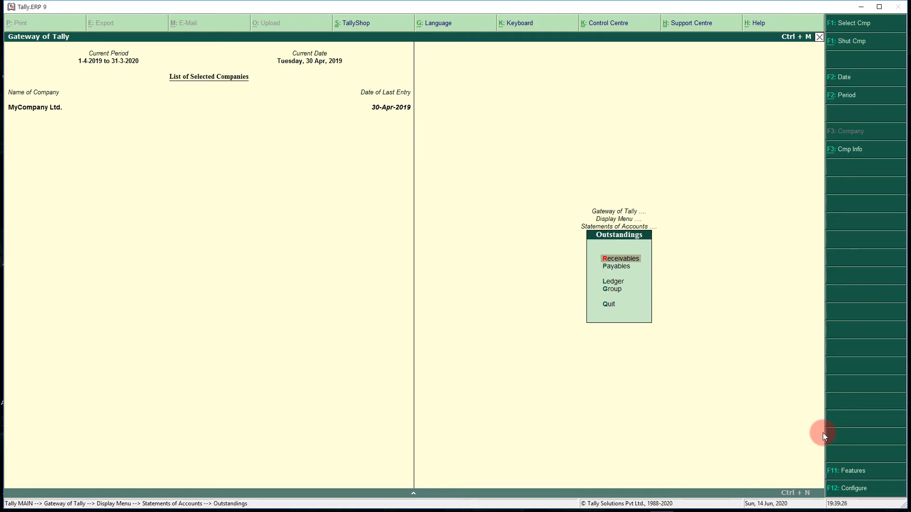
key("Down")
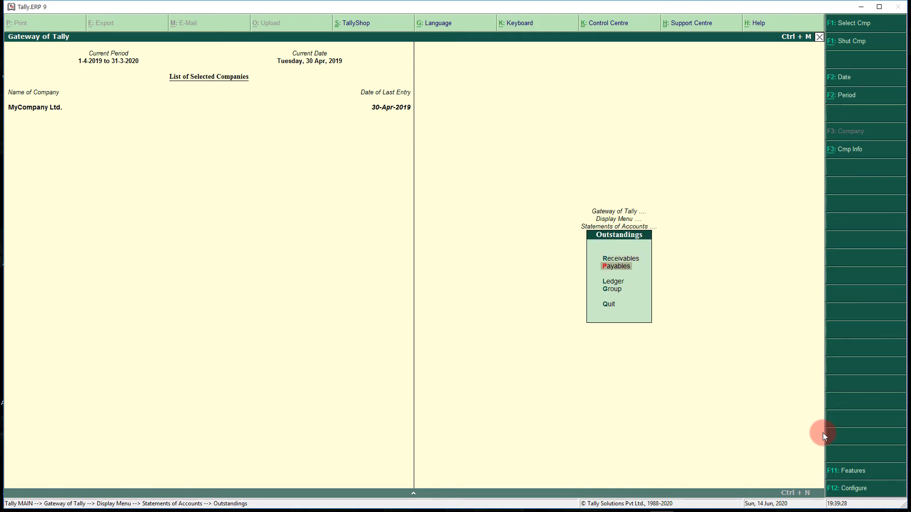
key("Up")
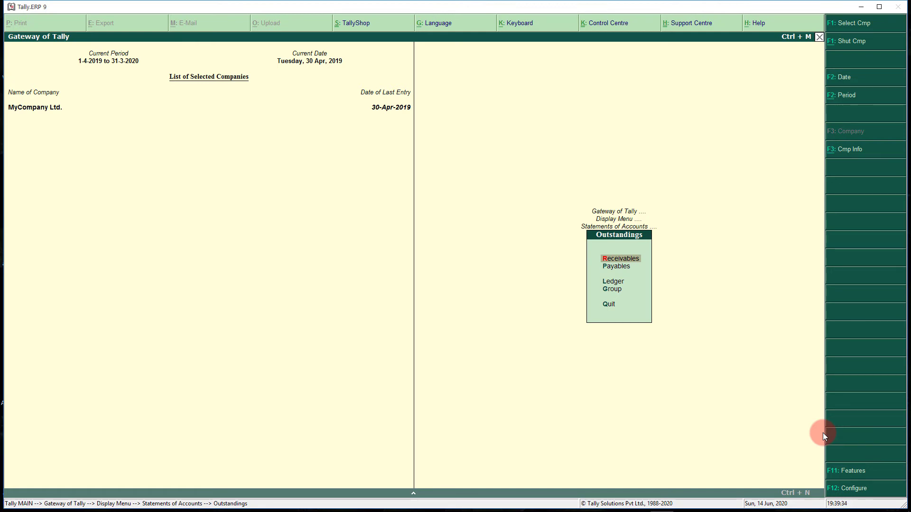
key("Return")
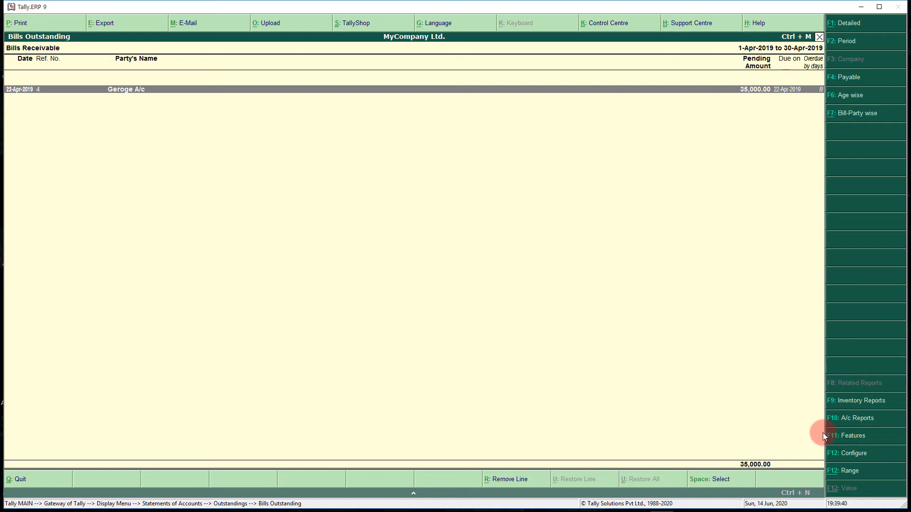
key("alt+F1")
key("Down")
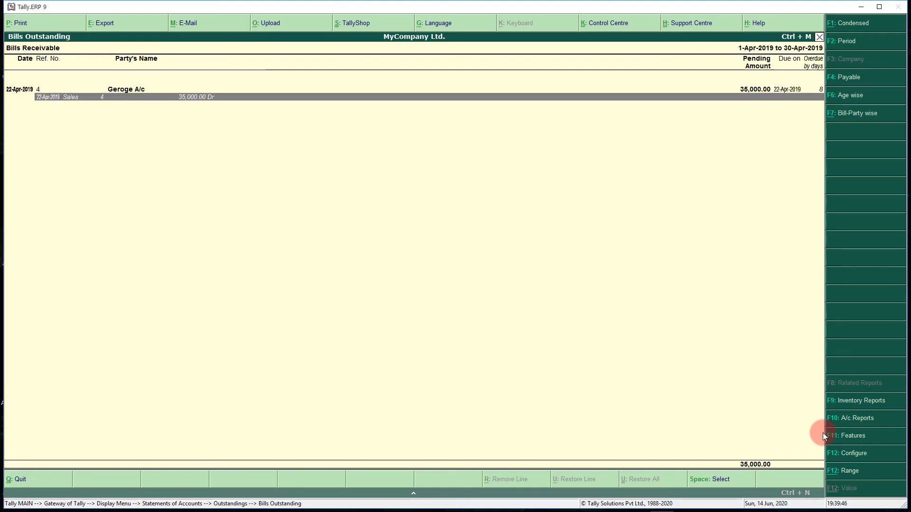
key("Up")
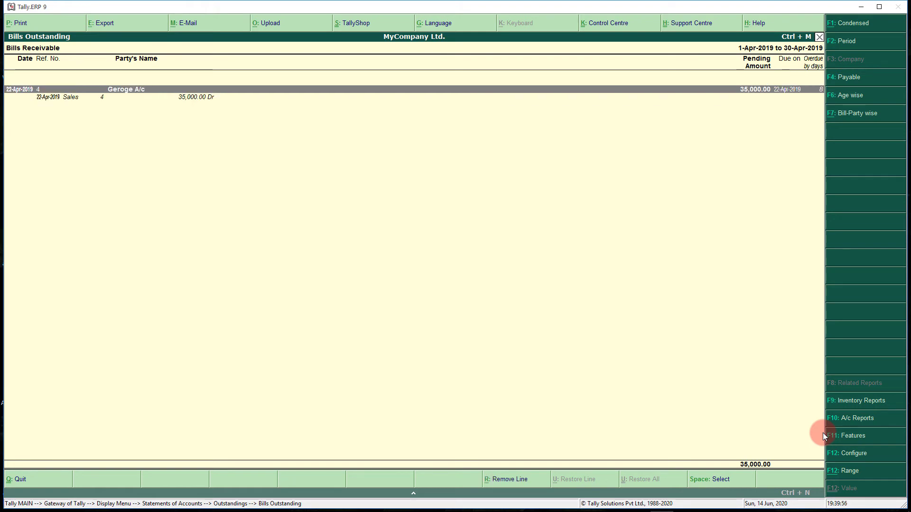
key("Escape")
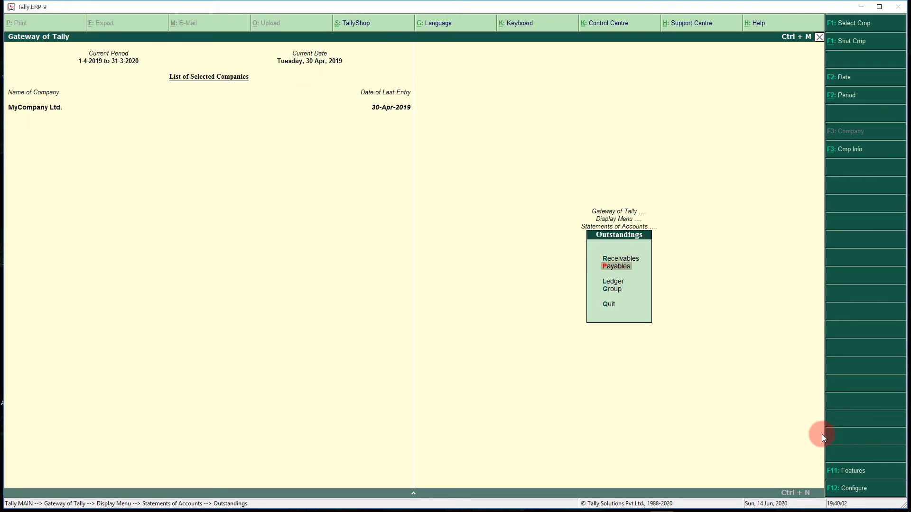
- Open the outstanding Payables, go through the MTL Co. Ltd A/c bills in voucher detail, and return to the display options
key("Return")
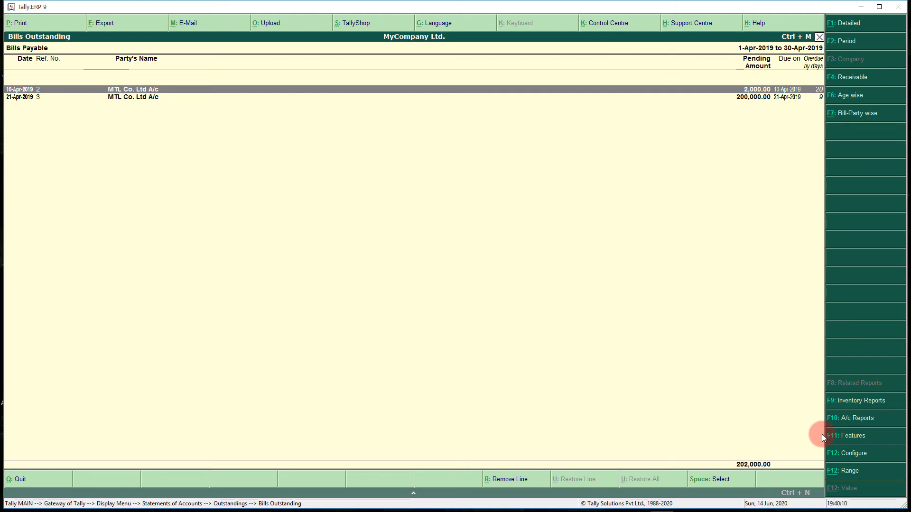
key("alt+F1")
key("Down")
key("Down")
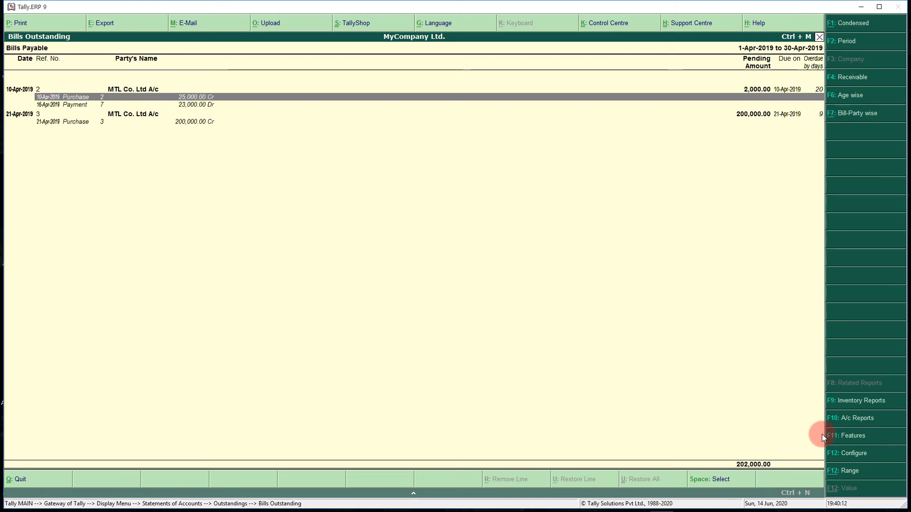
key("Down")
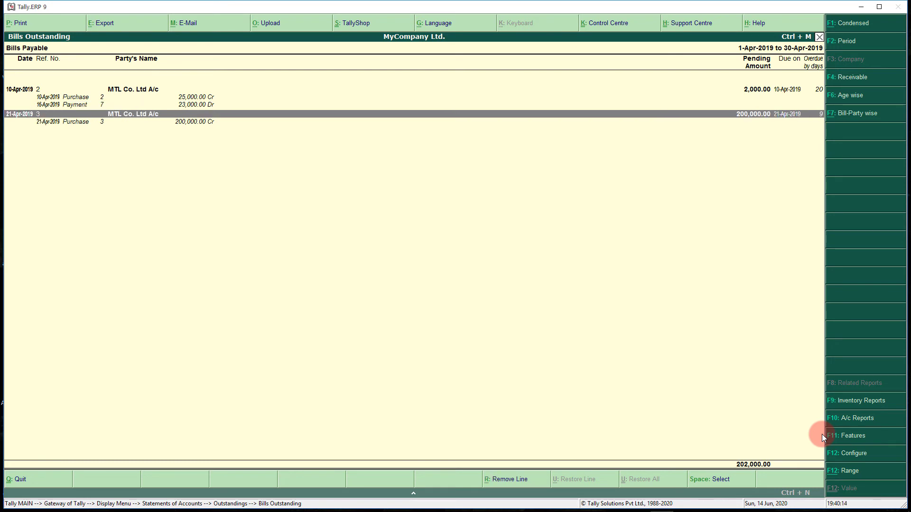
key("Down")
key("Home")
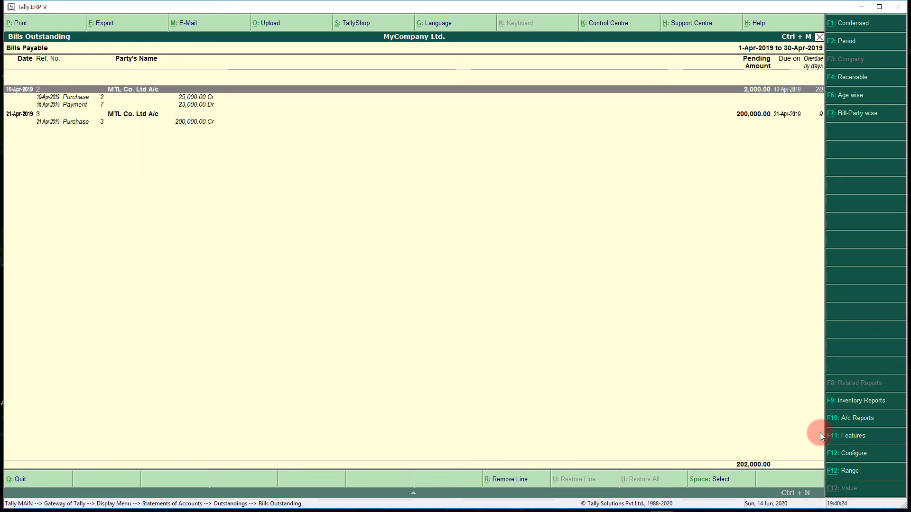
key("Escape")
key("Escape")
key("Escape")
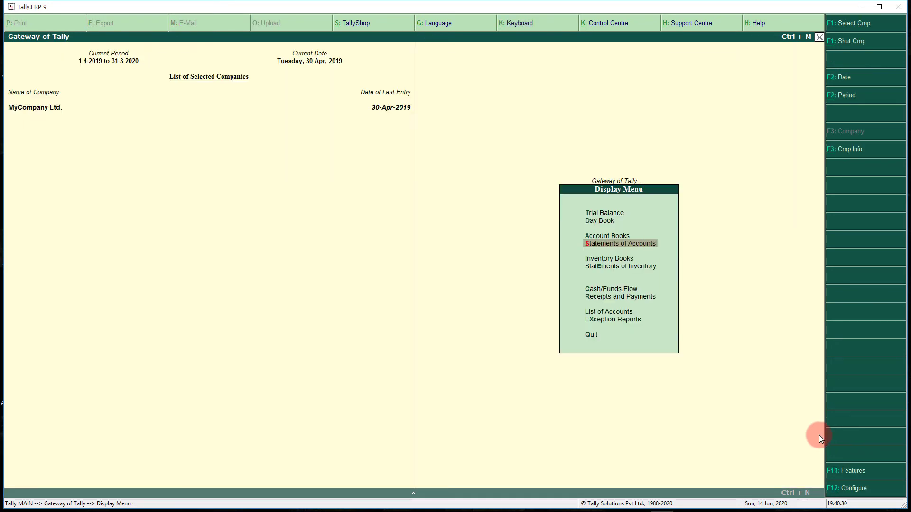
- Display the List of Accounts with all groups and ledgers
key("Up")
key("Up")
key("Up")
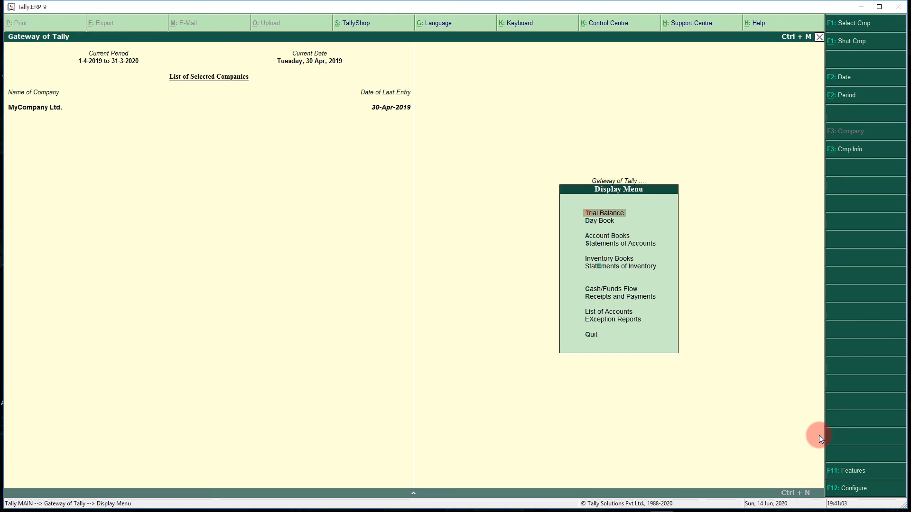
key("Down")
key("Down")
key("Down")
key("Down")
key("Down")
key("Down")
key("Down")
key("Down")
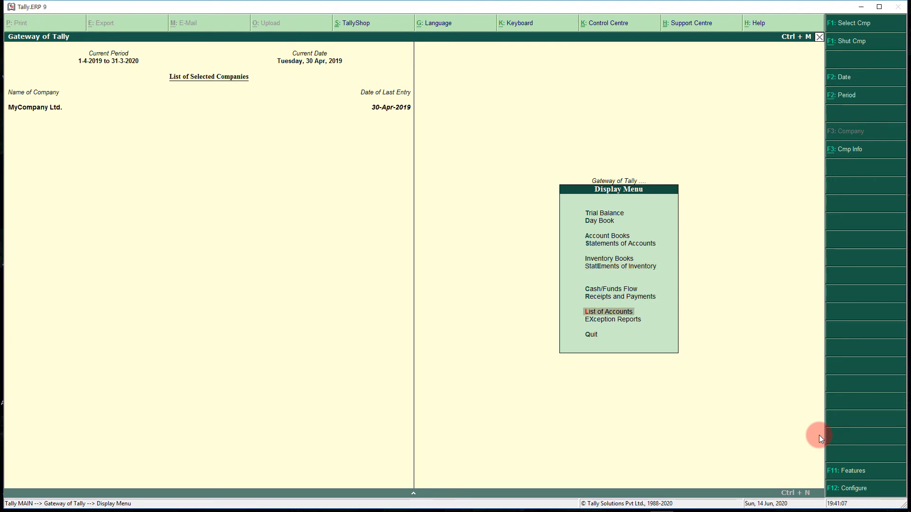
key("Return")
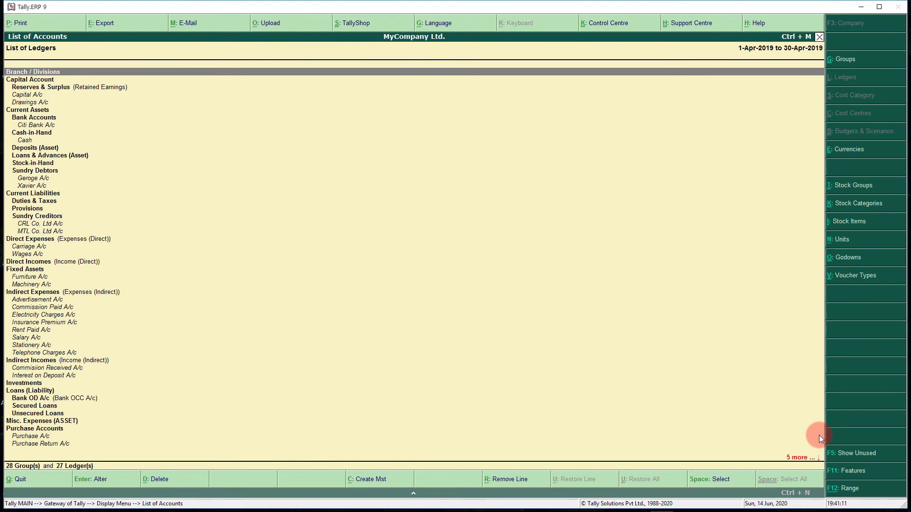
- Go down through the groups and ledgers in the List of Accounts and back up to Branch / Divisions
key("Down")
key("Down")
key("Down")
key("Down")
key("Down")
key("Down")
key("Down")
key("Down")
key("Down")
key("Down")
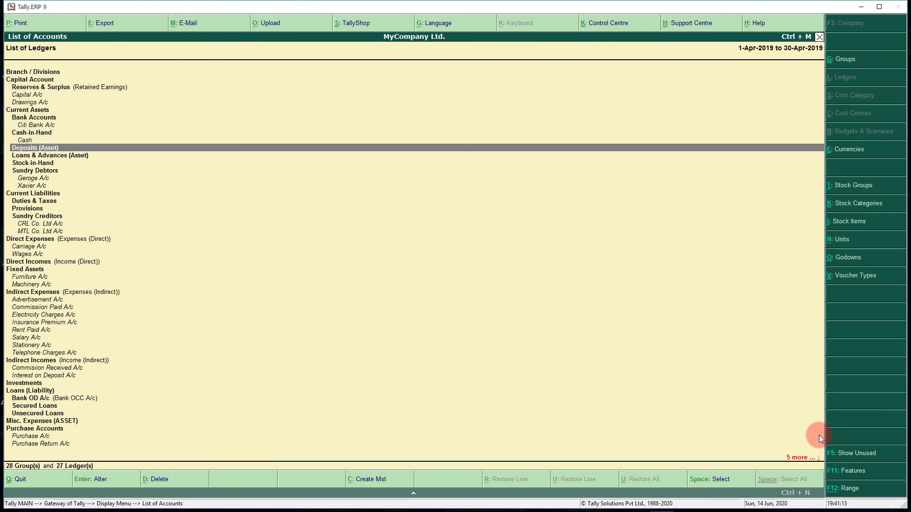
key("Down")
key("Down")
key("Down")
key("Down")
key("Down")
key("Down")
key("Down")
key("Down")
key("Down")
key("Down")
key("Down")
key("Down")
key("Down")
key("Down")
key("Down")
key("Down")
key("Down")
key("Down")
key("Down")
key("Down")
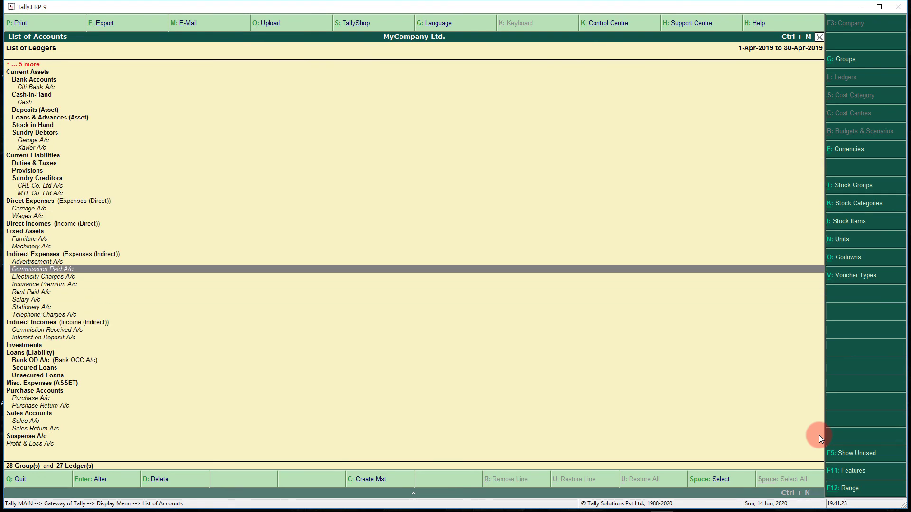
key("Up")
key("Up")
key("Up")
key("Up")
key("Up")
key("Up")
key("Up")
key("Up")
key("Up")
key("Up")
key("Up")
key("Up")
key("Up")
key("Up")
key("Up")
key("Up")
key("Up")
key("Up")
key("Up")
key("Up")
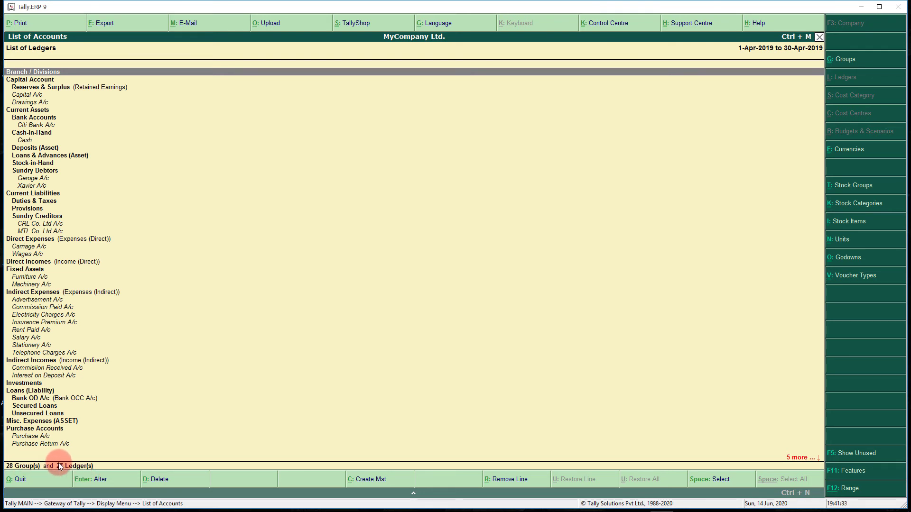
- Look through the entries below Branch / Divisions in the List of Accounts
key("Down")
key("Down")
key("Down")
key("Down")
key("Down")
key("Down")
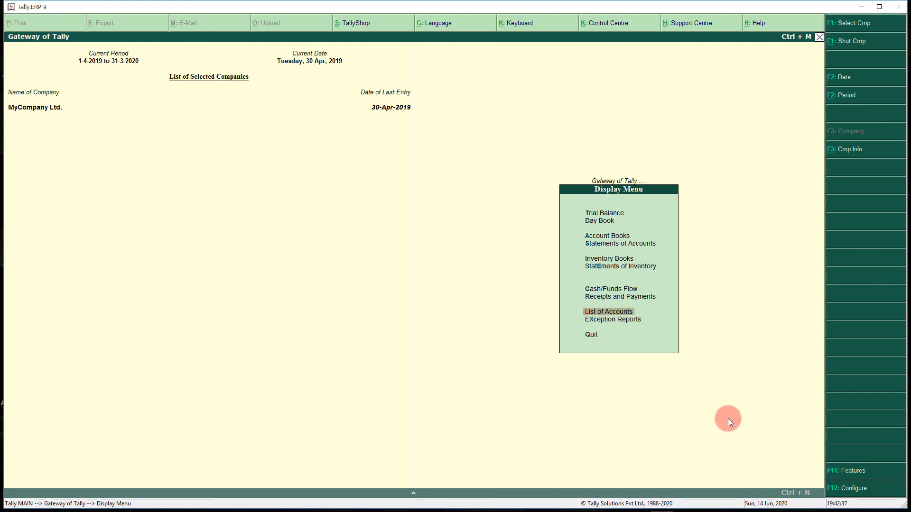
- Look over the company feature categories and open the Accounting Features of MyCompany Ltd
left_click(849, 475)
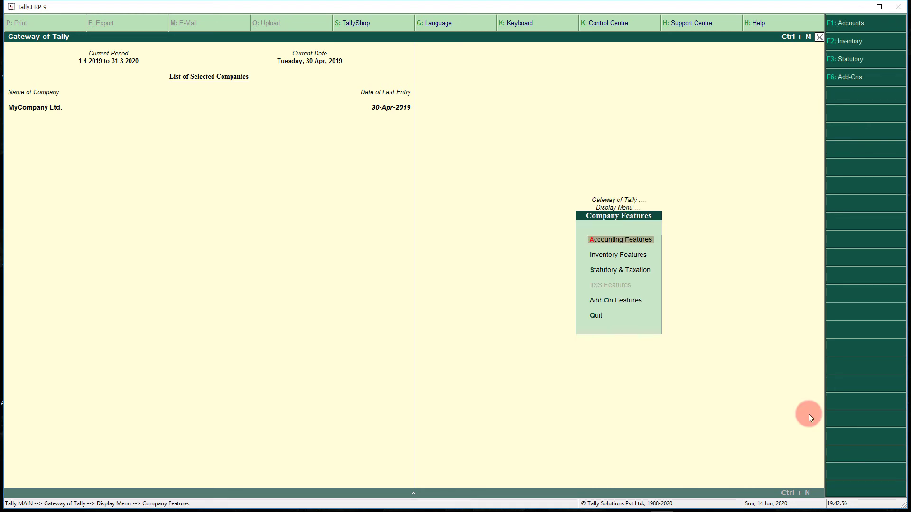
key("Down")
key("Down")
key("Up")
key("Up")
key("Down")
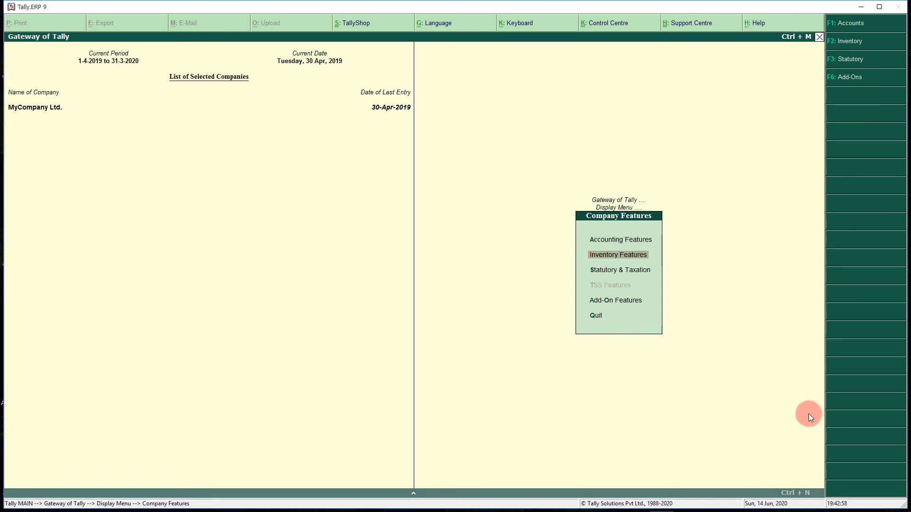
key("Down")
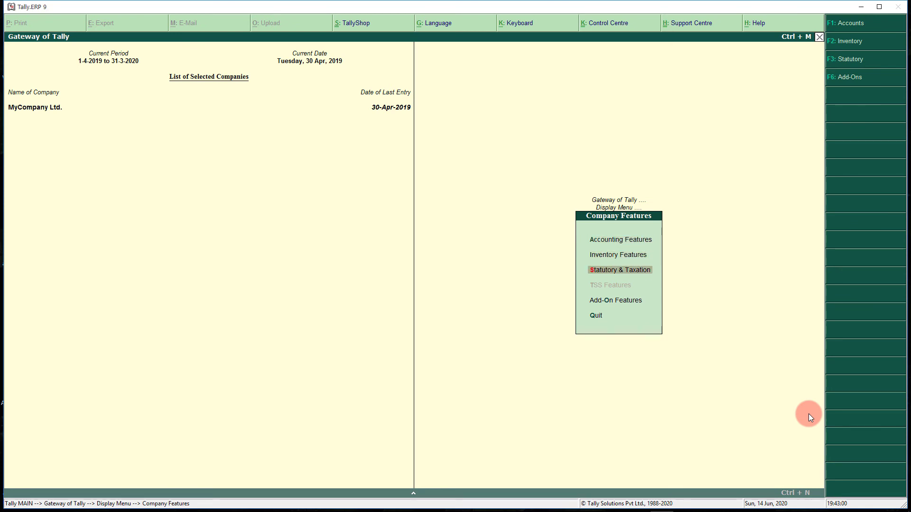
key("Up")
key("Up")
key("Up")
key("Down")
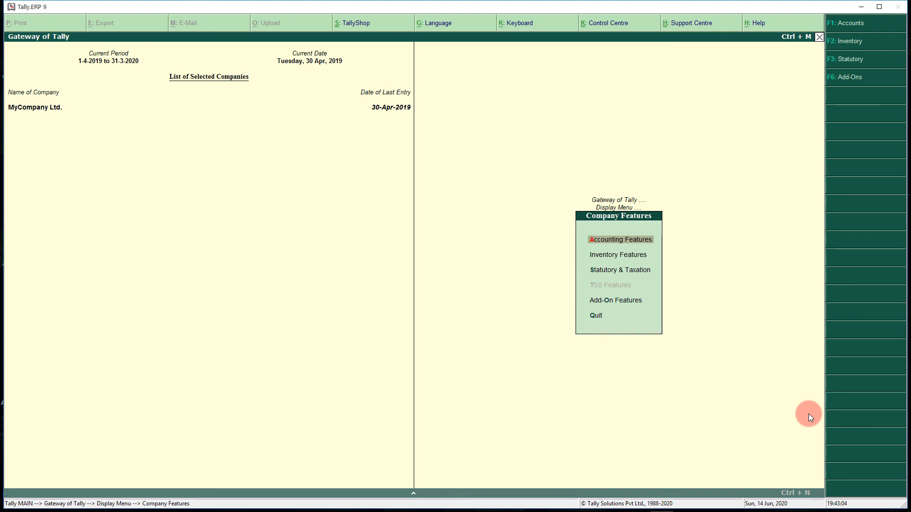
key("Return")
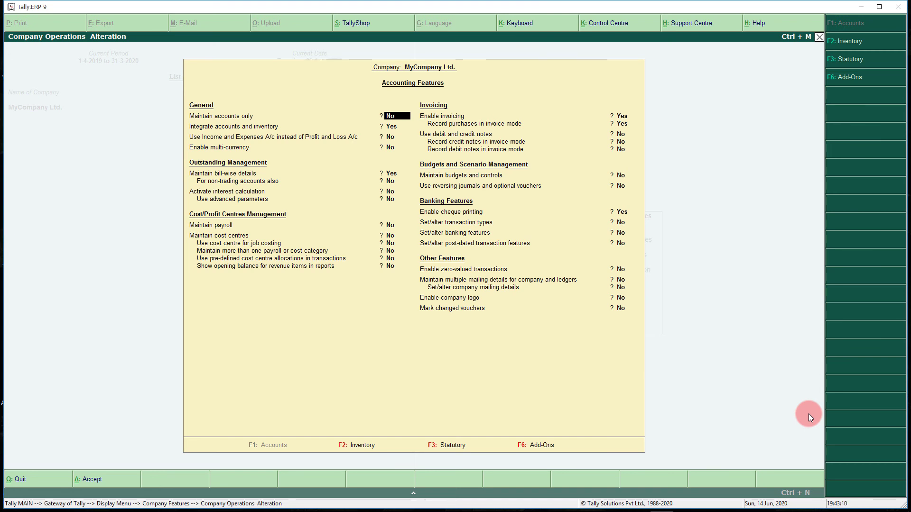
- Set Use Income and Expenses A/c instead of Profit and Loss A/c to Yes, keep the other options, and save the accounting features
key("Return")
key("Return")
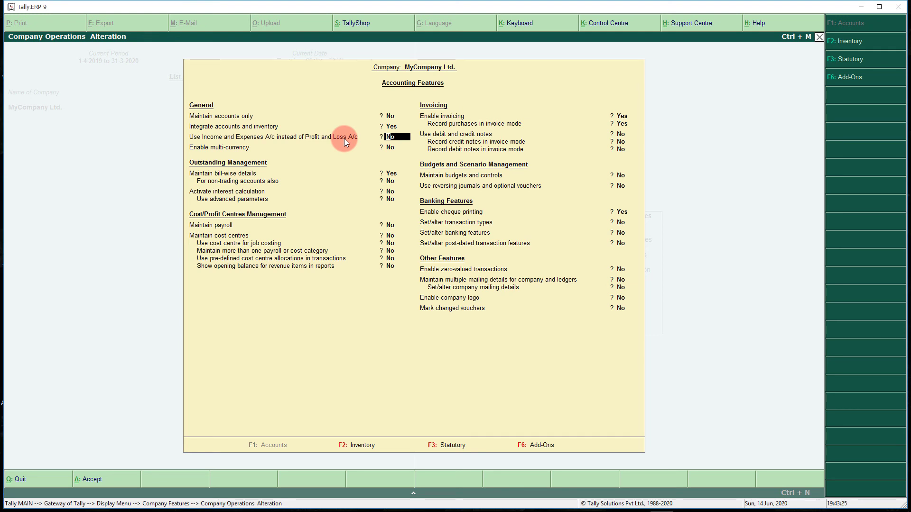
type("y")
key("Return")
key("Return")
key("Return")
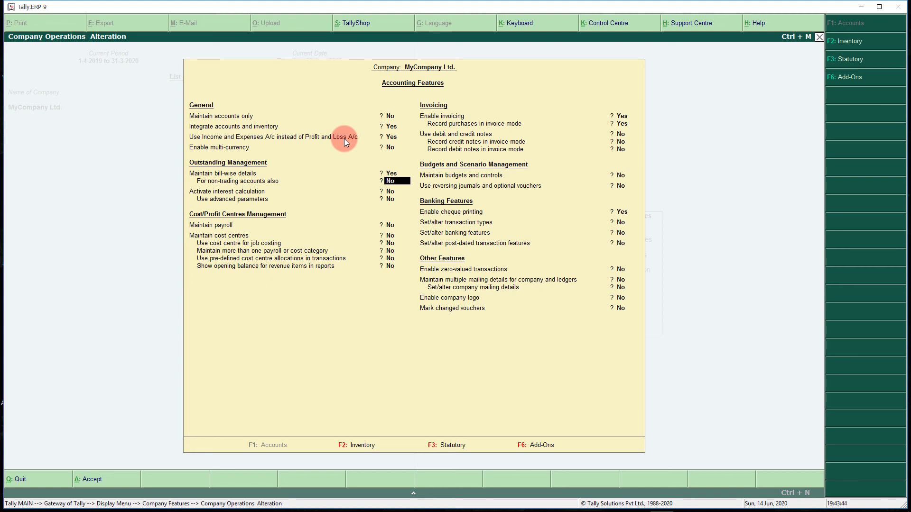
key("Return")
key("Return")
key("Return")
key("Return")
key("Return")
key("Return")
key("Return")
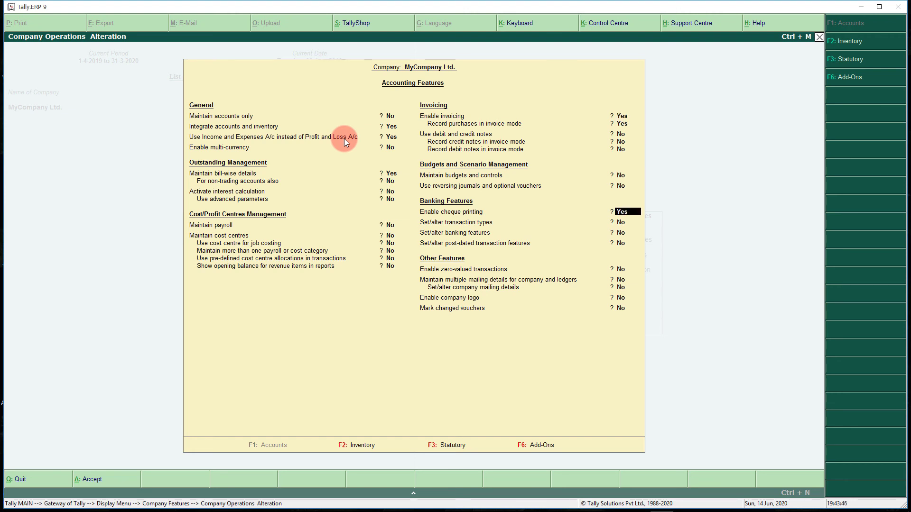
key("Return")
key("Return")
key("Return")
key("Return")
key("Return")
key("Return")
key("Return")
key("Return")
key("Return")
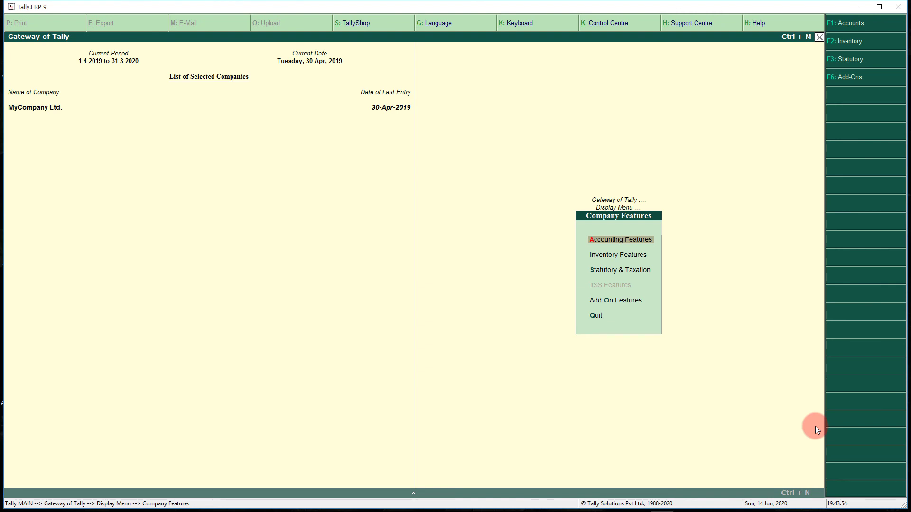
- Return to the Gateway of Tally and open the Income & Expense A/c report
key("Escape")
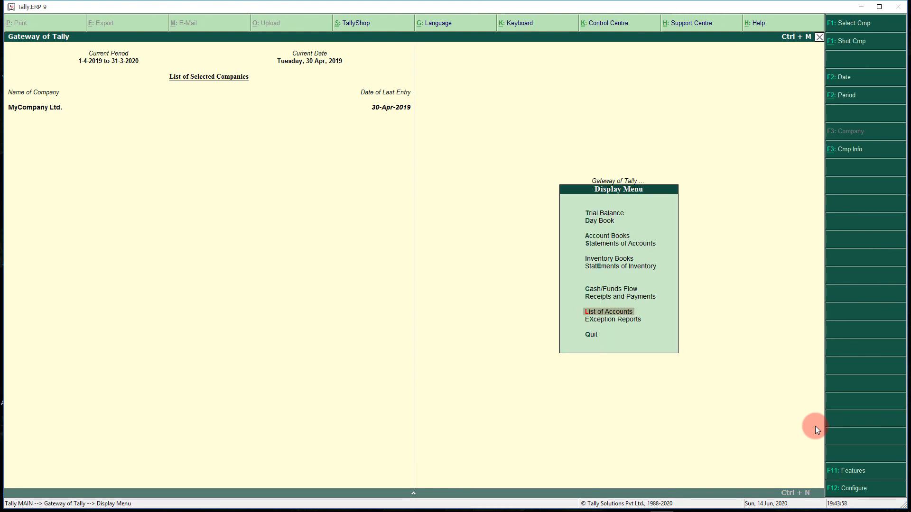
key("Escape")
key("Up")
key("Up")
key("Up")
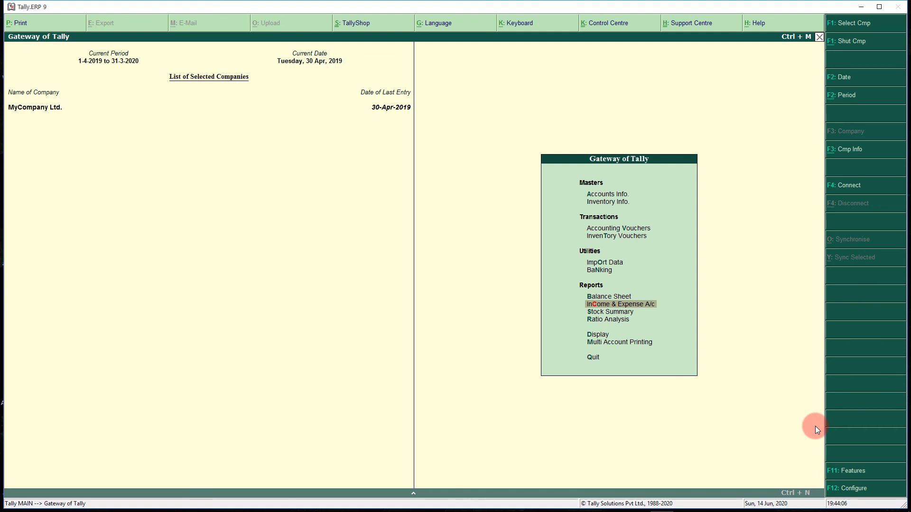
key("Return")
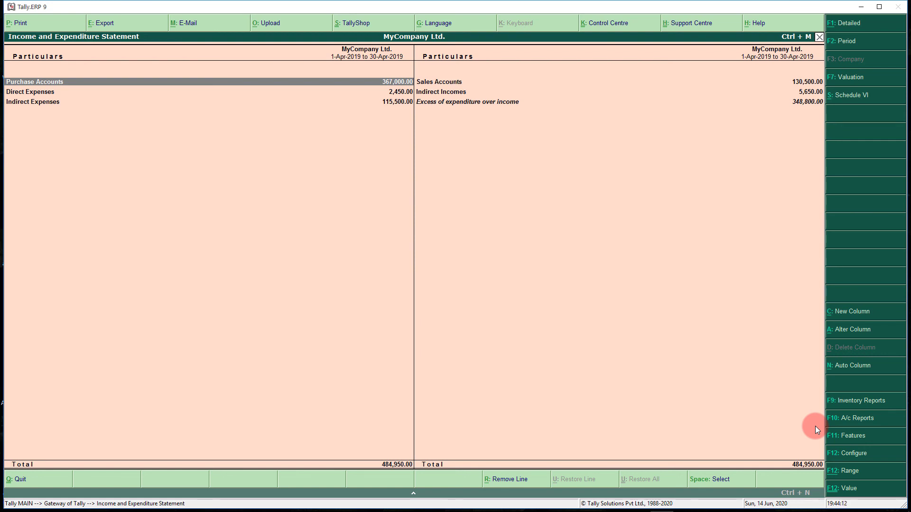
- Set the end of the Income and Expenditure Statement's period to 31-3-2020 and show the report in detail
key("F2")
key("Return")
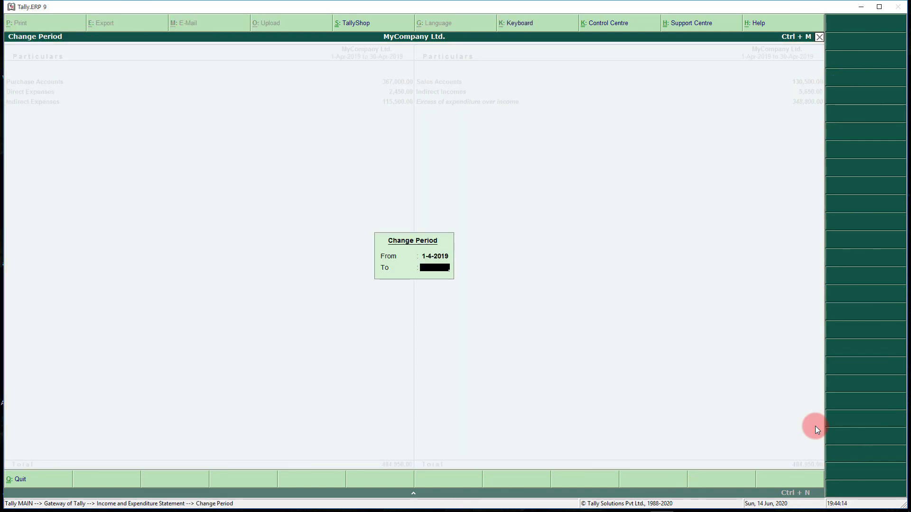
type("31-3-2020")
key("Return")
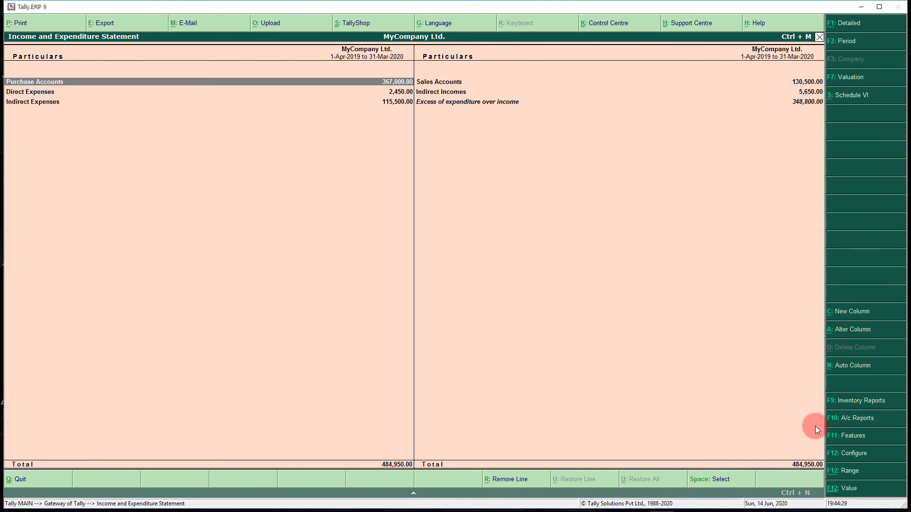
key("alt+F1")
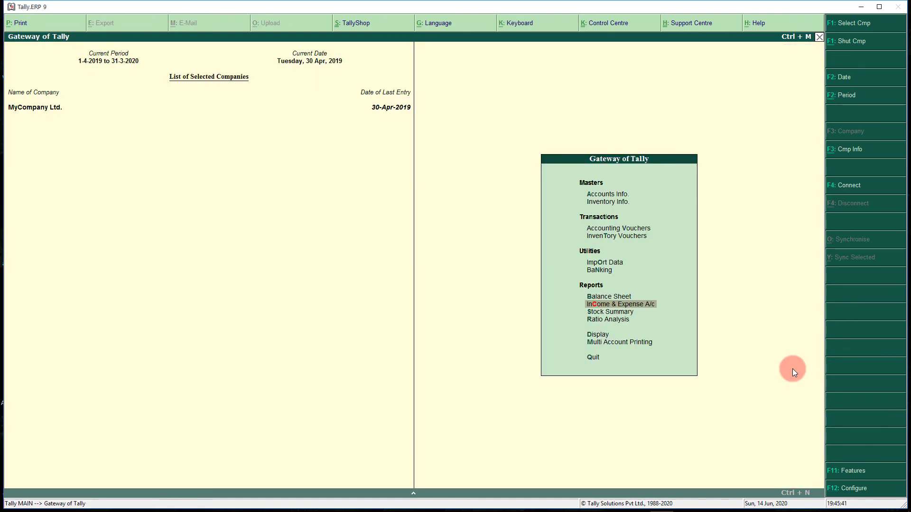
- Set Use Income and Expenses A/c instead of Profit and Loss A/c to No, save the accounting features, and return to the Gateway of Tally
key("F11")
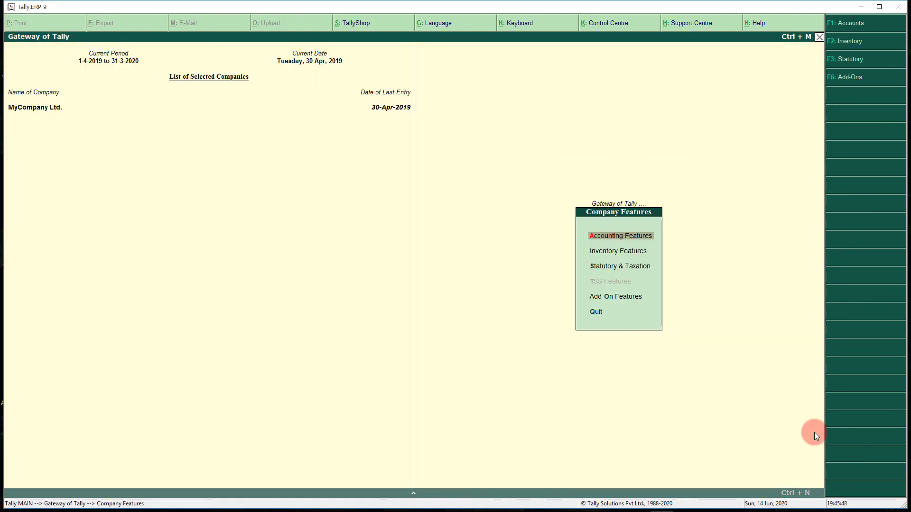
key("Return")
key("Return")
key("Return")
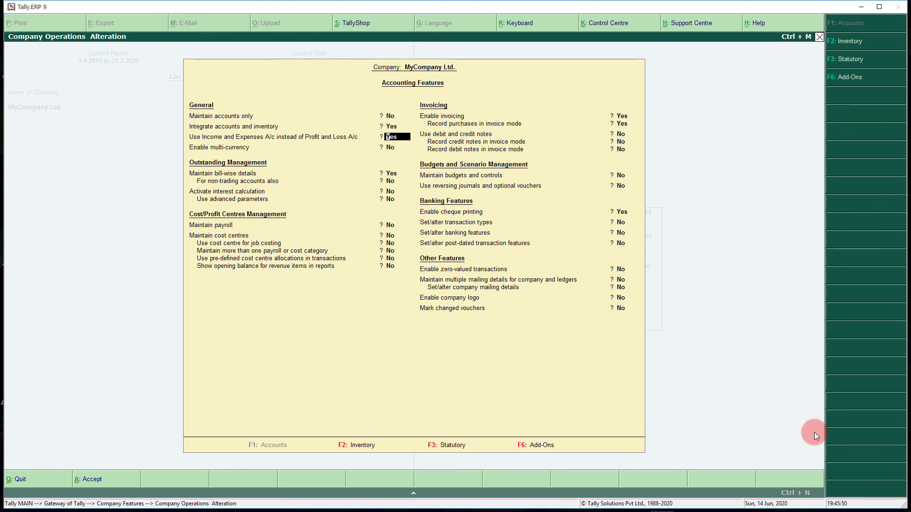
type("n")
key("Return")
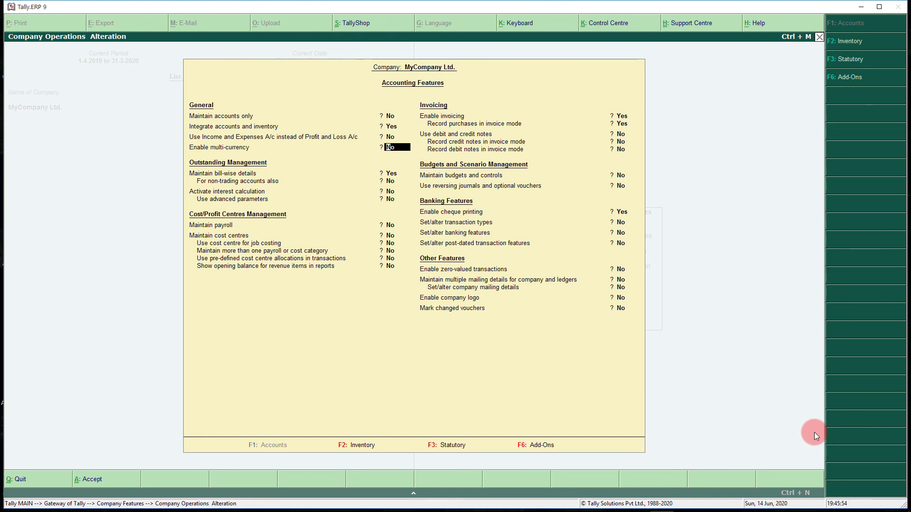
key("Return")
key("Return")
key("Return")
key("Return")
key("Return")
key("Return")
key("Return")
key("Return")
key("Return")
key("Return")
key("Return")
key("Return")
key("Return")
key("Return")
key("Return")
key("Return")
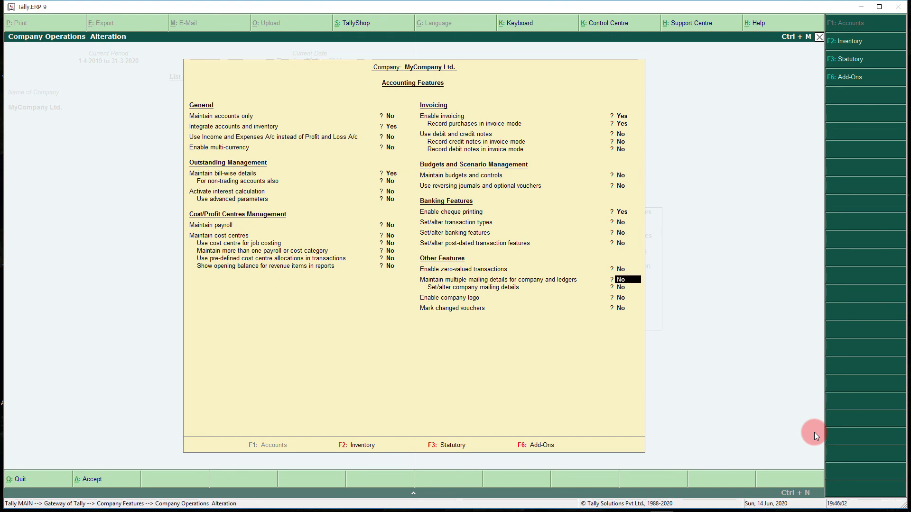
key("Return")
key("Return")
key("Return")
key("Return")
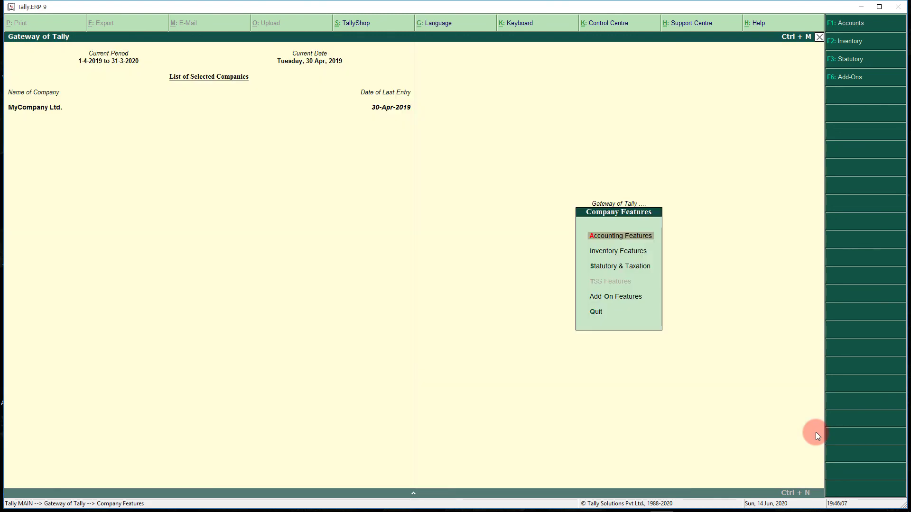
key("Escape")
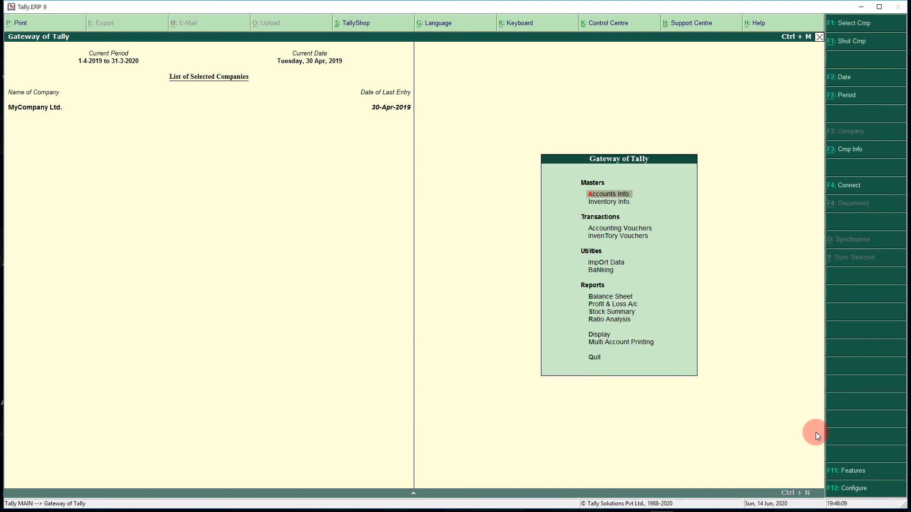
- Select Profit & Loss A/c among the reports in the Gateway of Tally
key("Down")
key("Down")
key("Down")
key("Down")
key("Down")
key("Down")
key("Down")
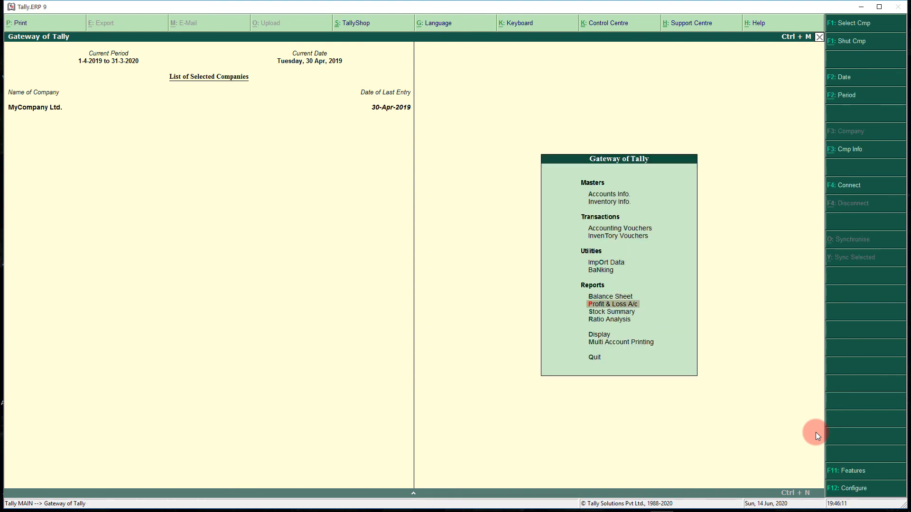